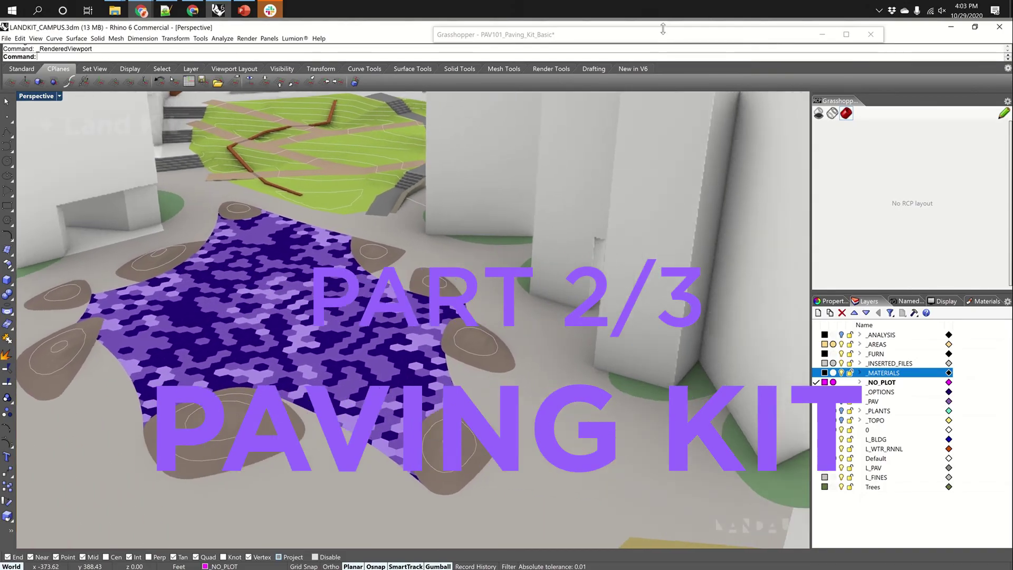
Step: Expand Grasshopper to full size and bring up the Land Kit paving pattern, color and draw tools
left_click_drag(661, 33, 736, 41)
double_click(736, 40)
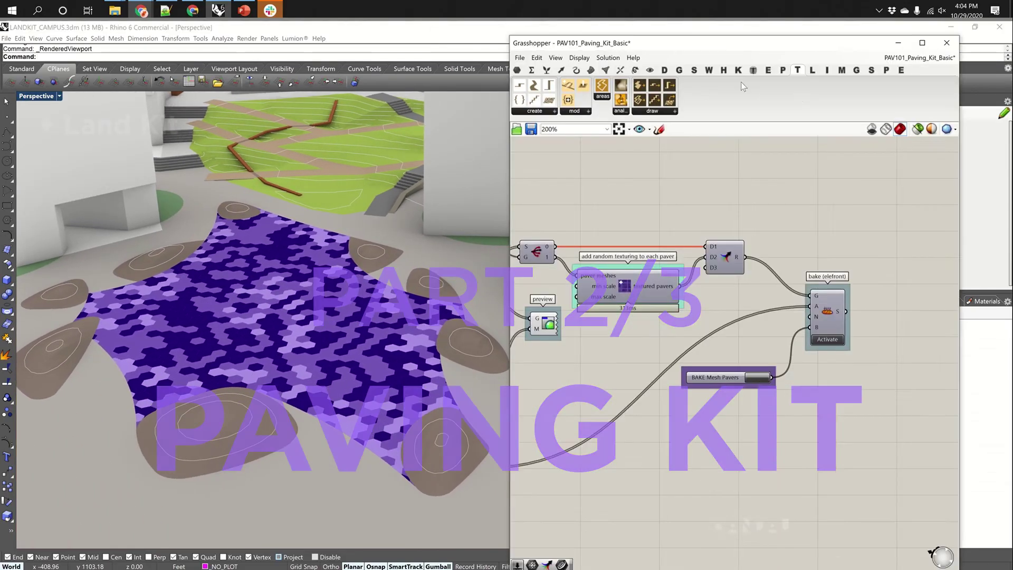
right_click_drag(805, 241, 847, 244)
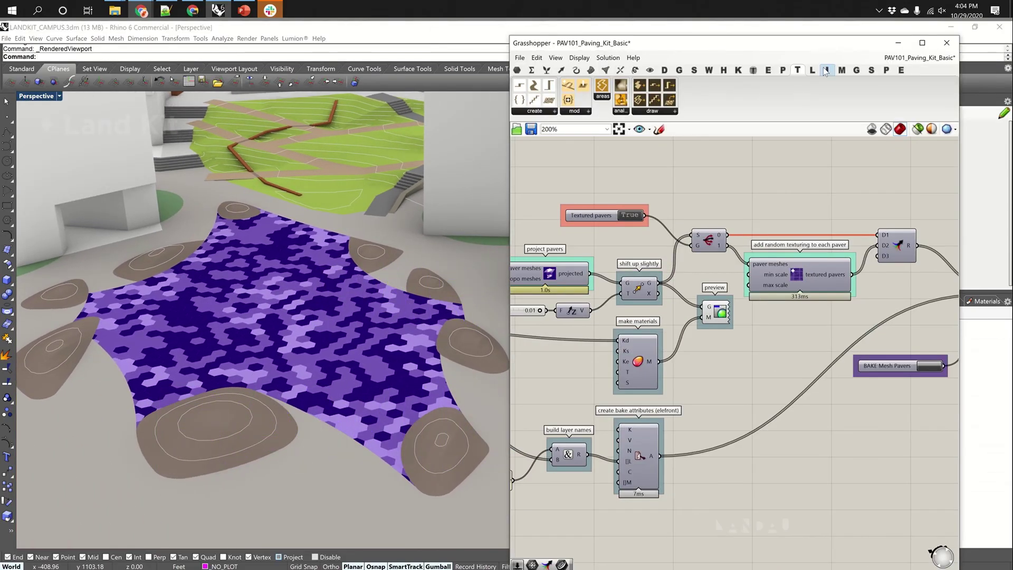
left_click(785, 70)
left_click(887, 70)
scroll(815, 284, "down", 5)
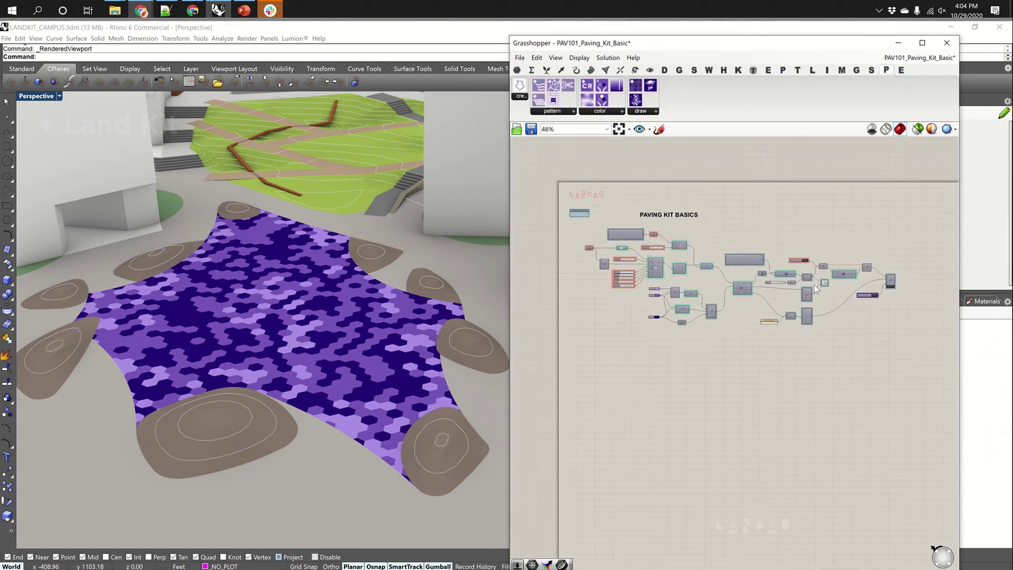
scroll(621, 246, "up", 5)
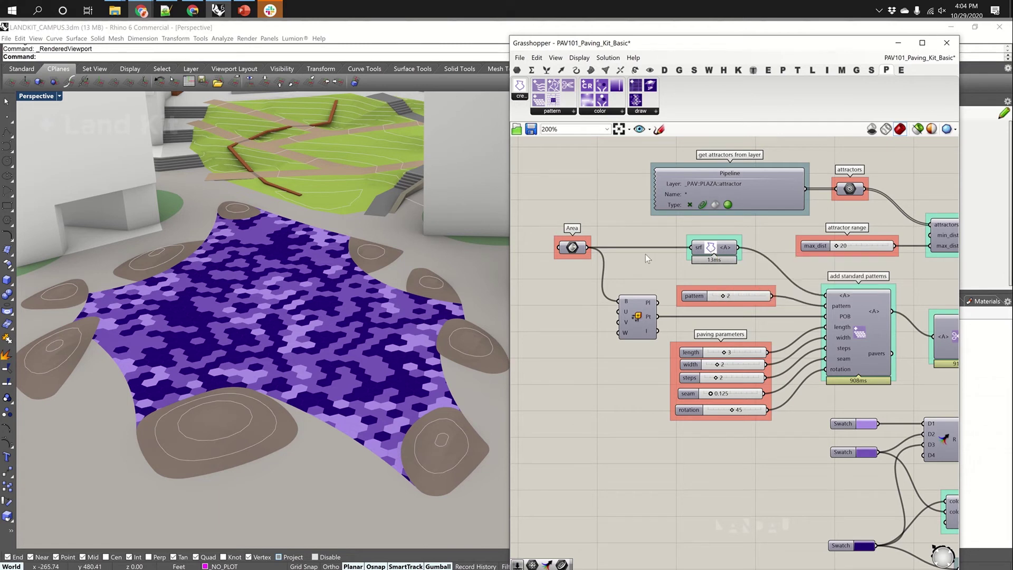
Step: Center the pattern components and try paving pattern number 1
left_click(720, 252)
right_click_drag(831, 301, 746, 287)
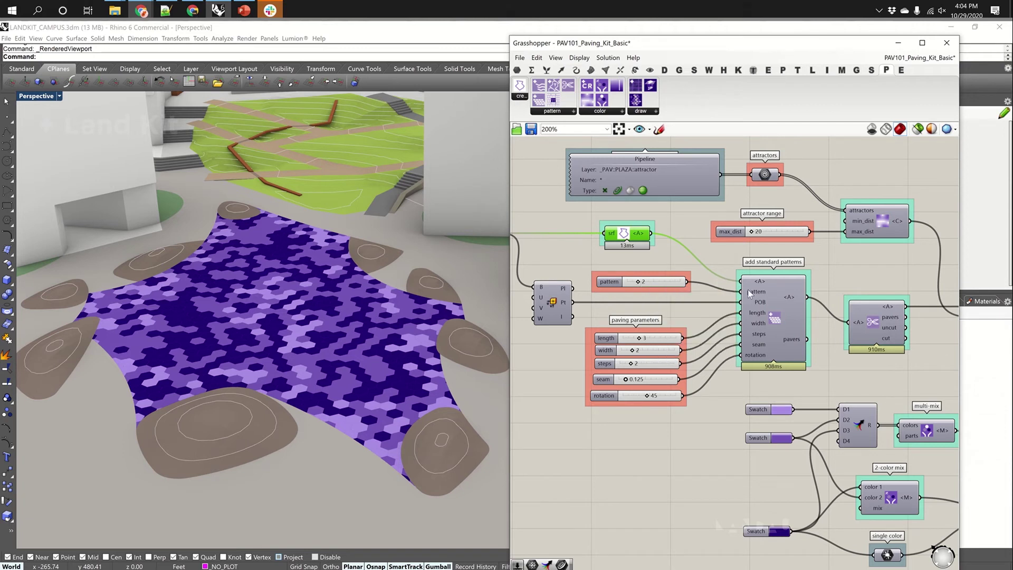
mouse_move(756, 294)
left_click_drag(638, 283, 639, 284)
double_click(639, 283)
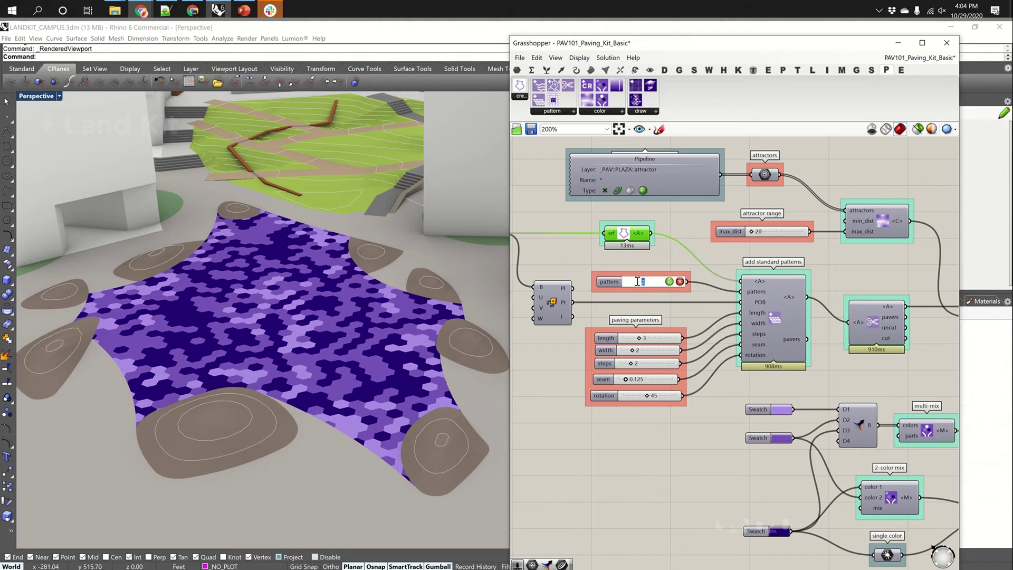
type("1")
key("Return")
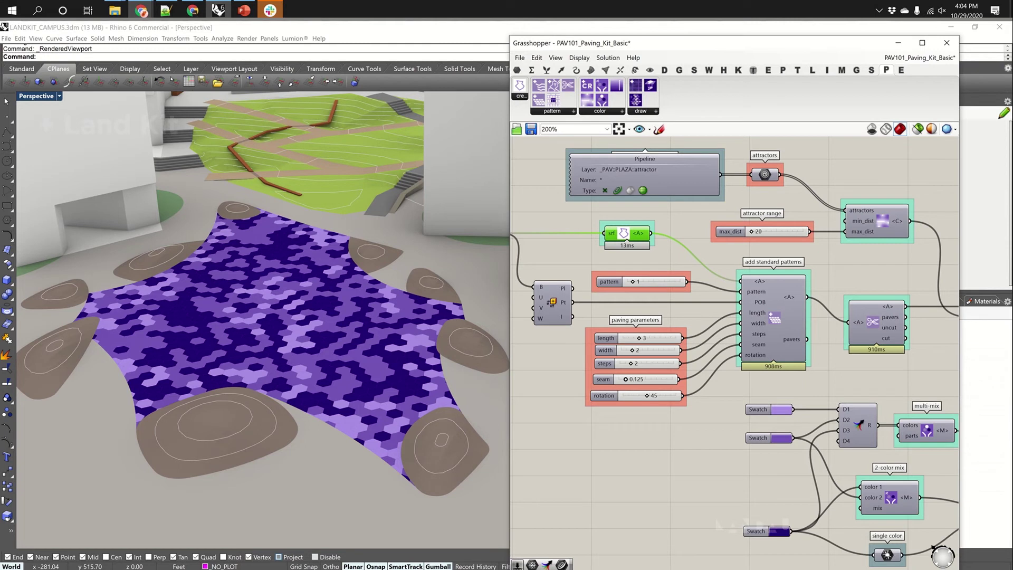
Step: Change the paving pattern number to 4 for staggered rectangular pavers
double_click(636, 283)
type("3")
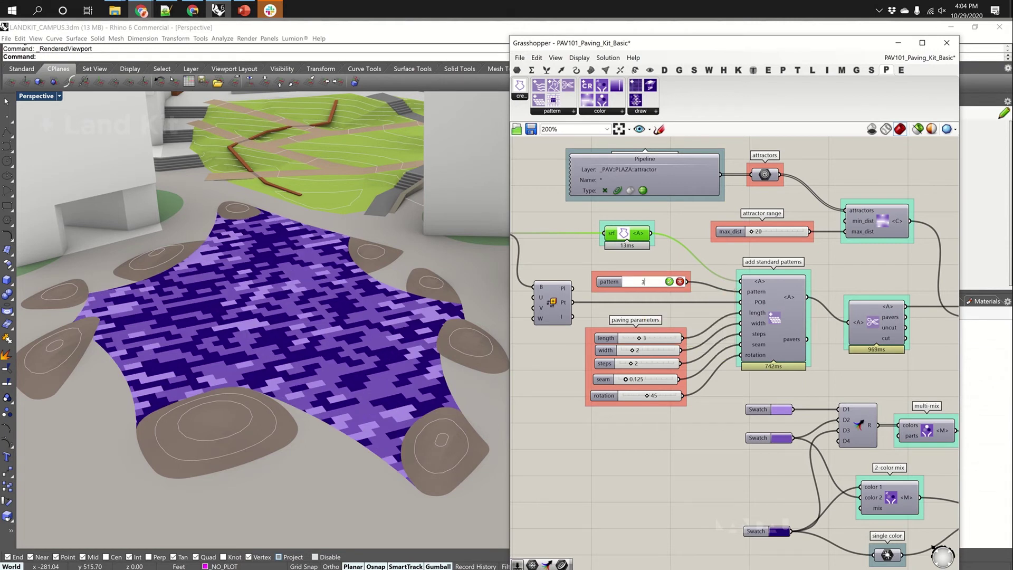
key("BackSpace")
type("4")
key("Return")
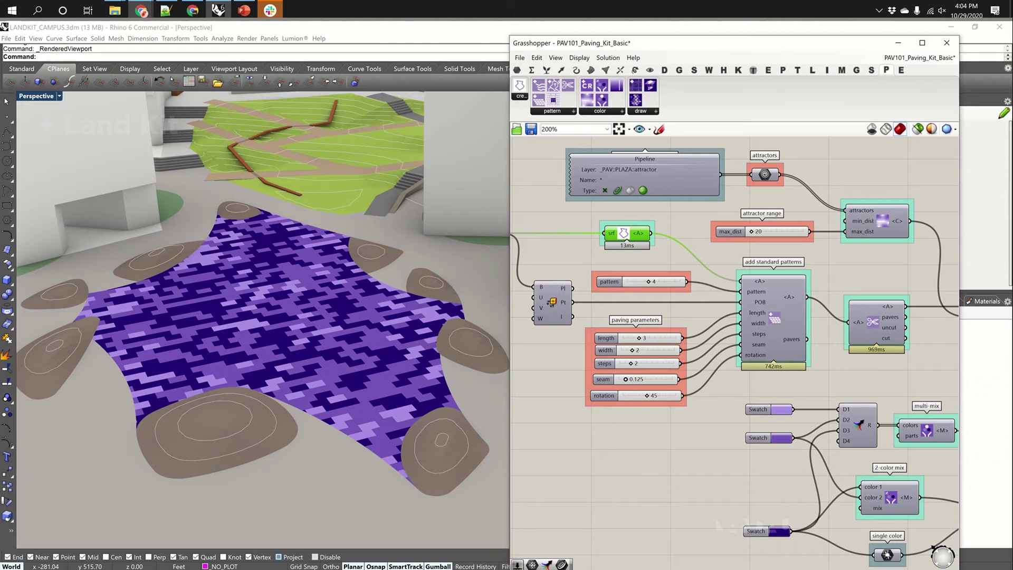
Step: Set the paver length slider to 6
scroll(272, 372, "up", 5)
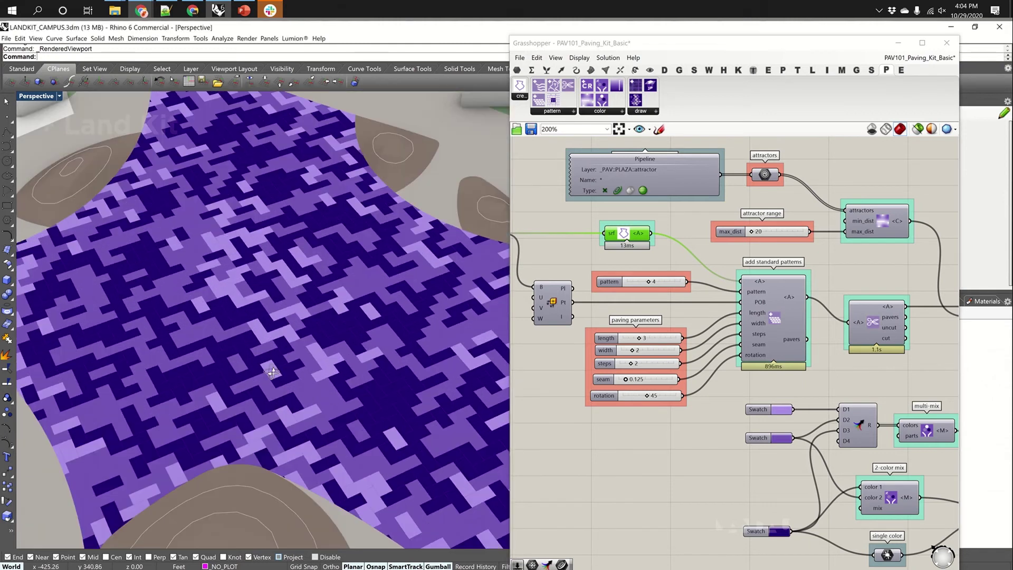
scroll(328, 402, "down", 3)
scroll(646, 375, "up", 3)
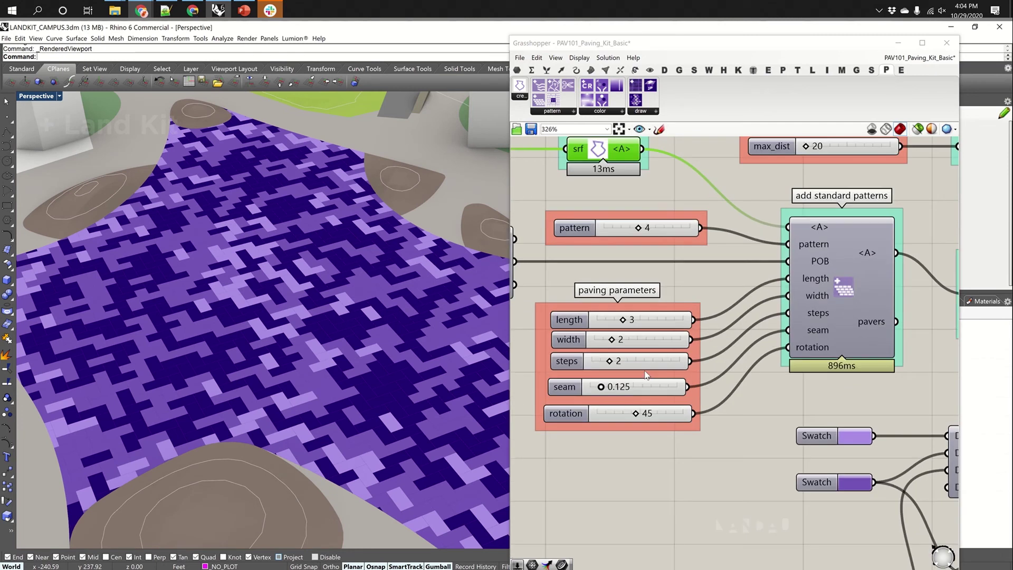
scroll(646, 374, "up", 1)
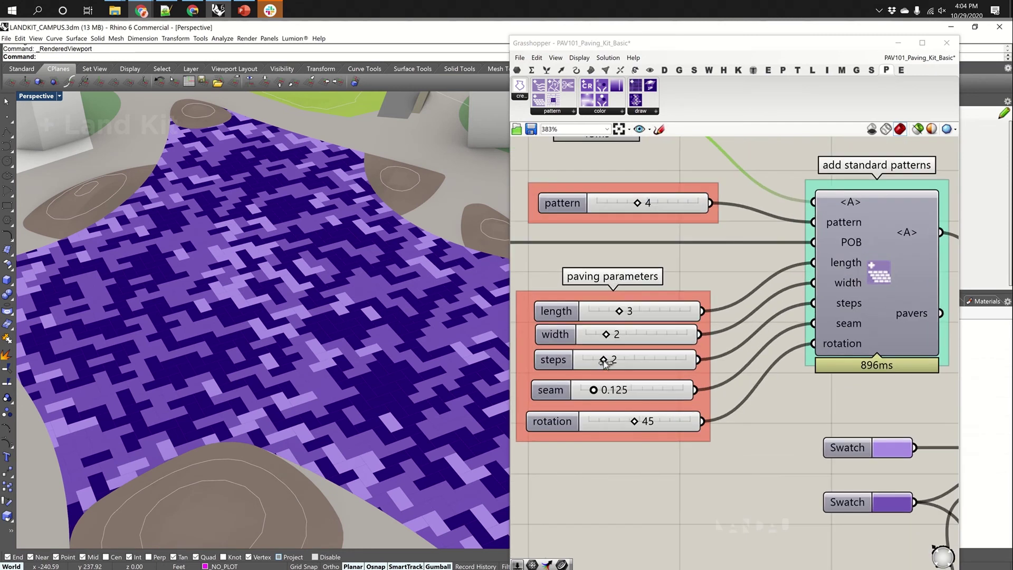
double_click(620, 311)
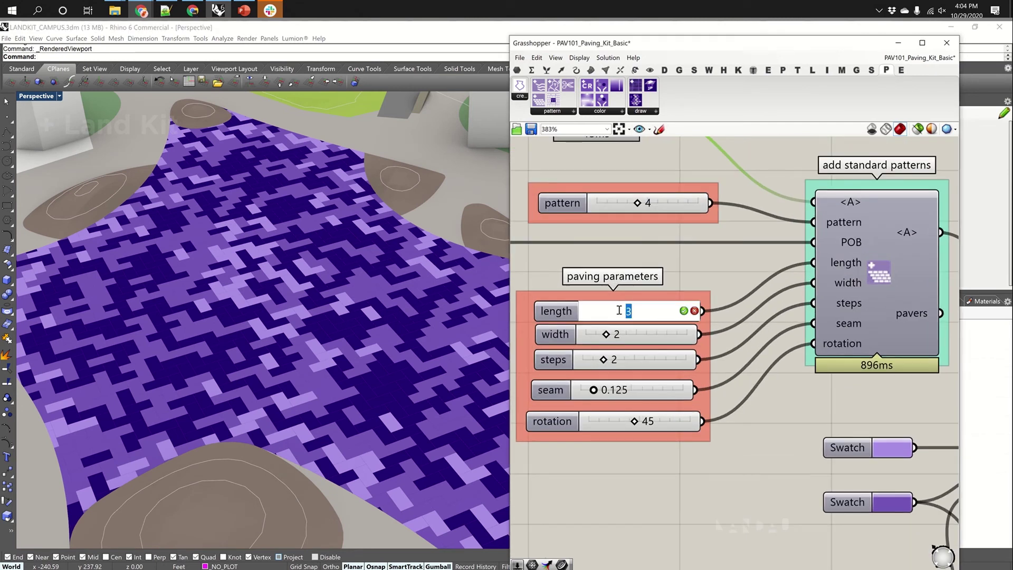
type("6")
key("Return")
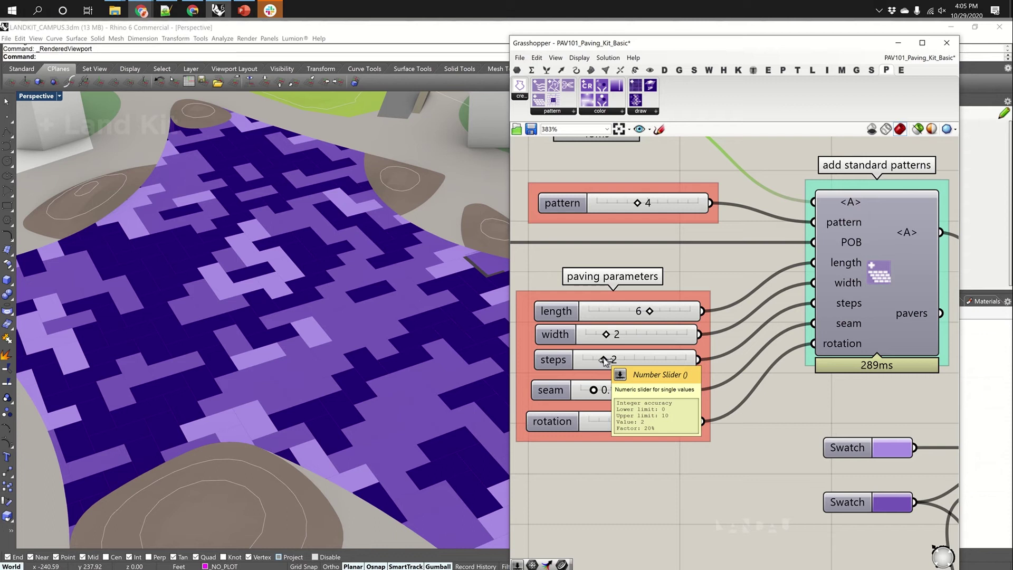
Step: Set the steps value to 4, then change it to 3
double_click(605, 360)
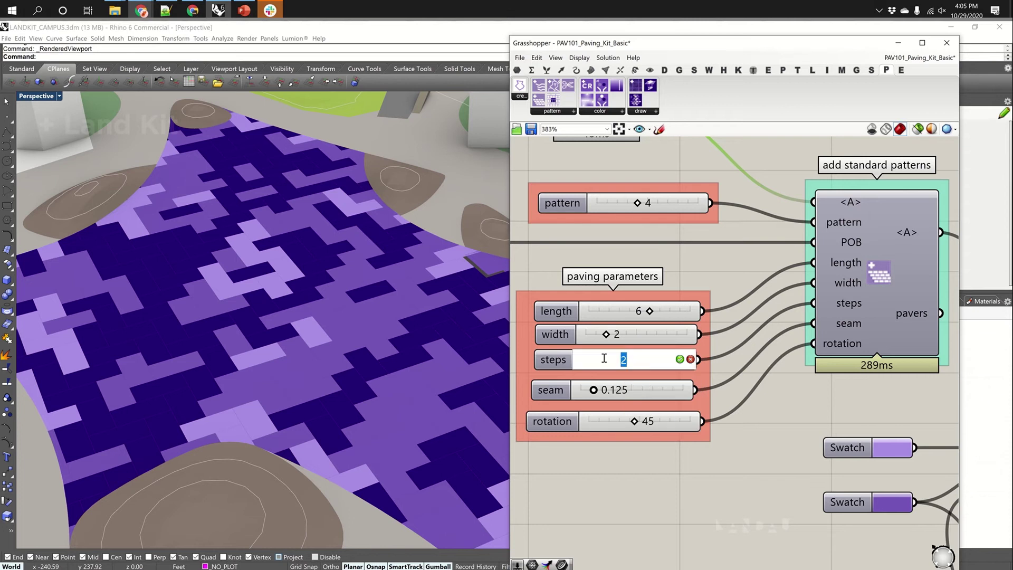
type("4")
key("Return")
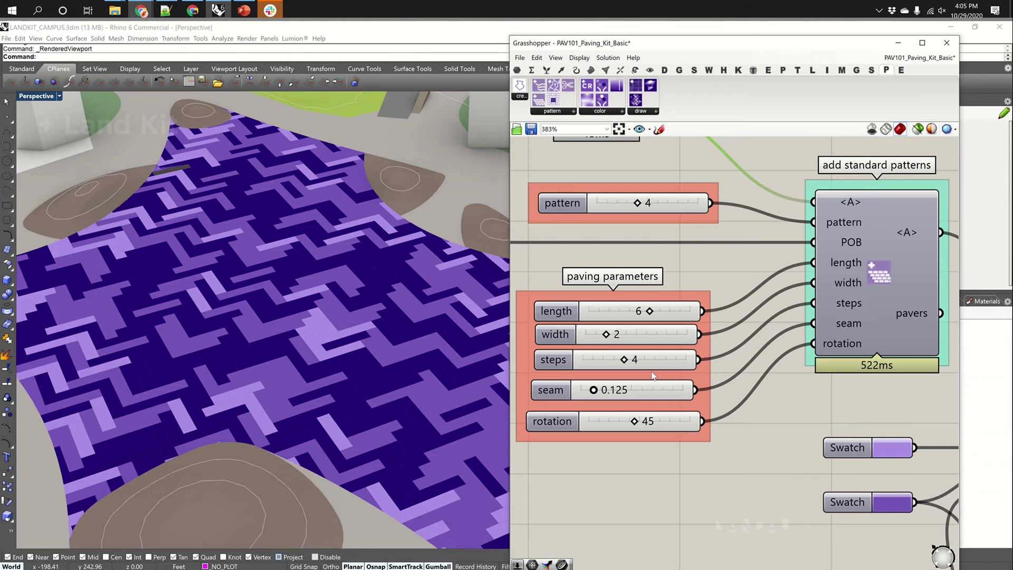
double_click(625, 361)
type("3")
key("Return")
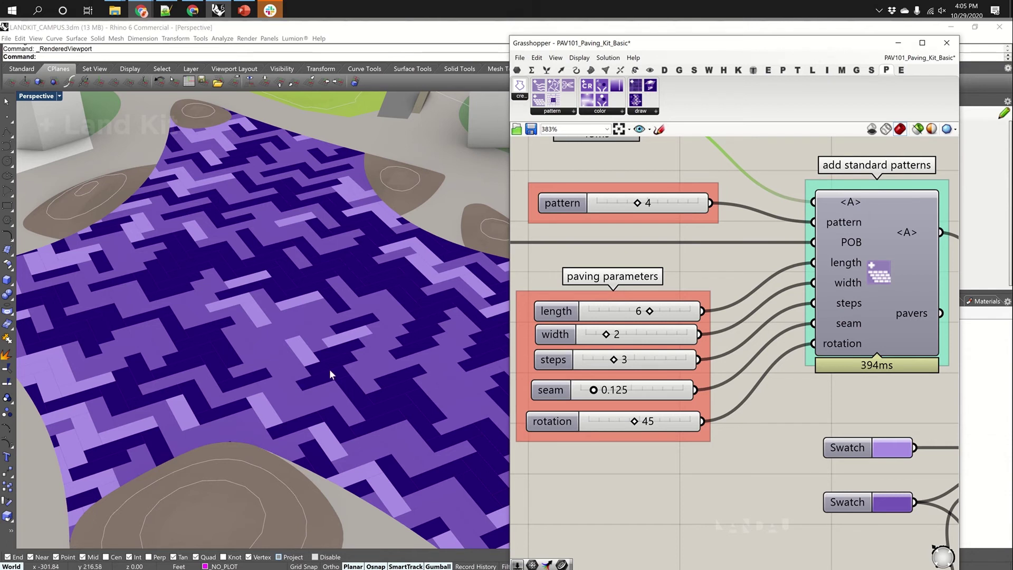
Step: Feed the untrimmed pattern into the colour rule, then reconnect it from the trimmed pavers
right_click_drag(330, 369, 269, 366)
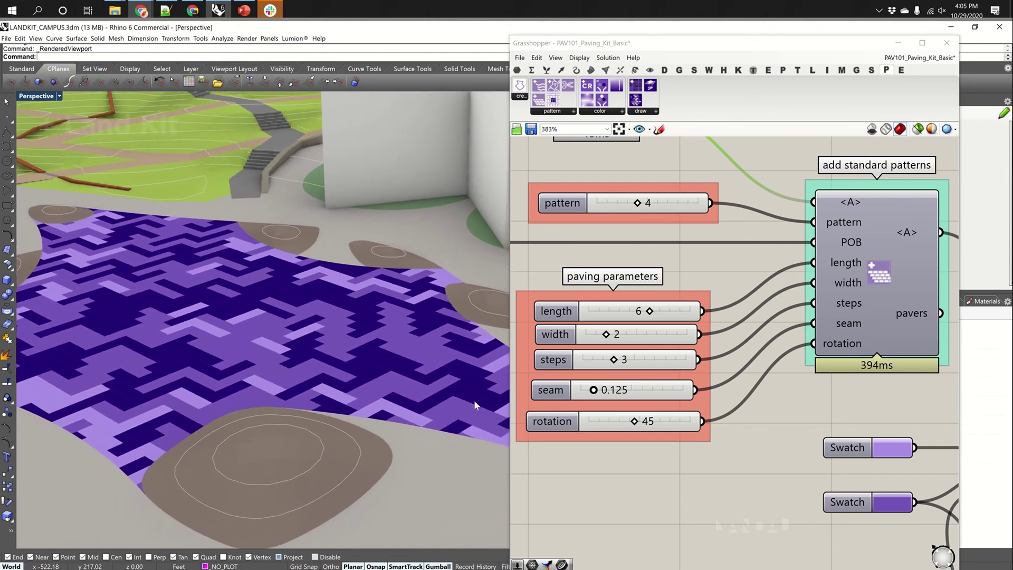
right_click_drag(821, 328, 678, 359)
scroll(695, 336, "down", 4)
left_click(674, 326)
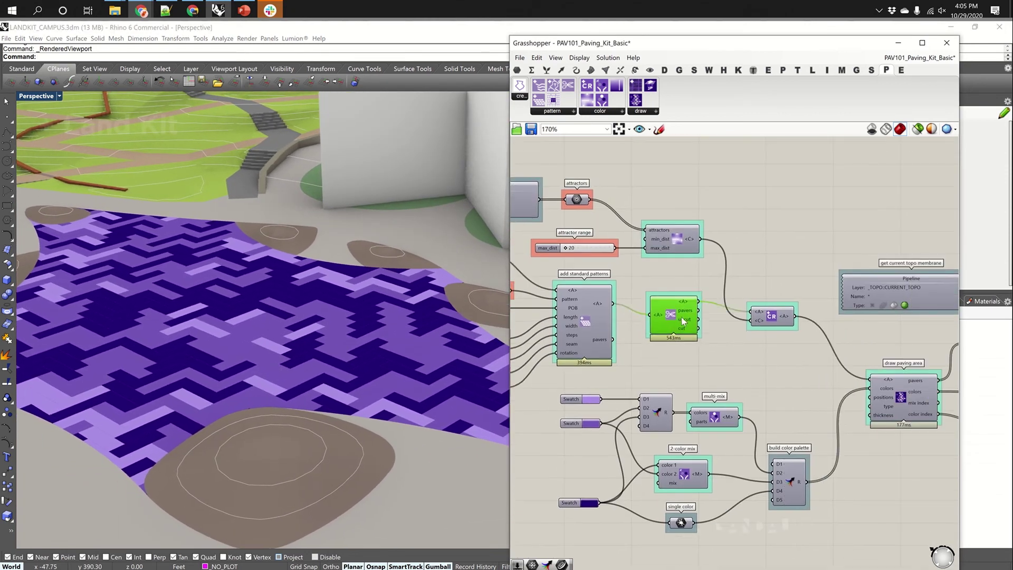
left_click_drag(618, 309, 750, 311)
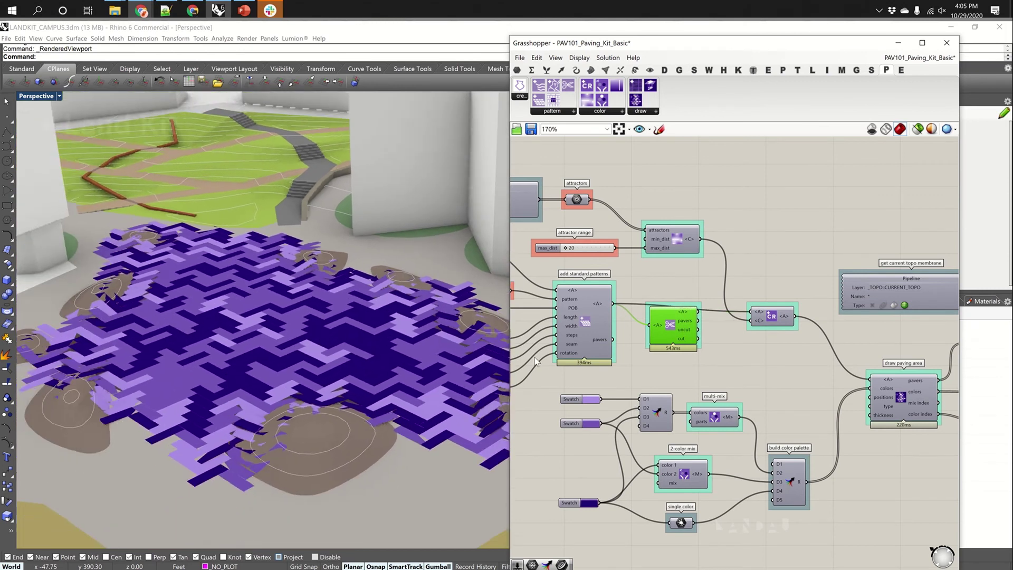
left_click_drag(697, 319, 752, 319)
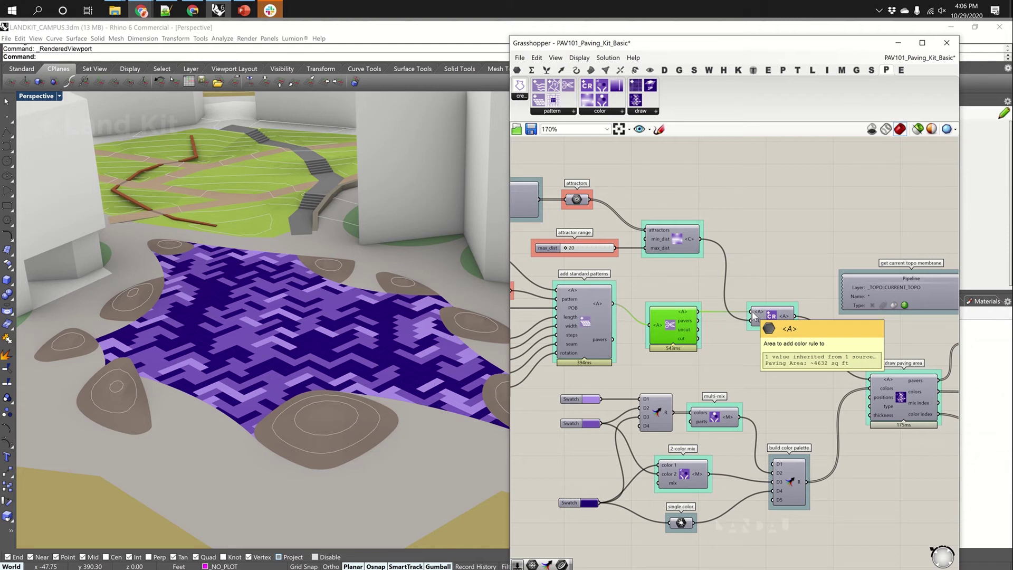
scroll(787, 317, "up", 3)
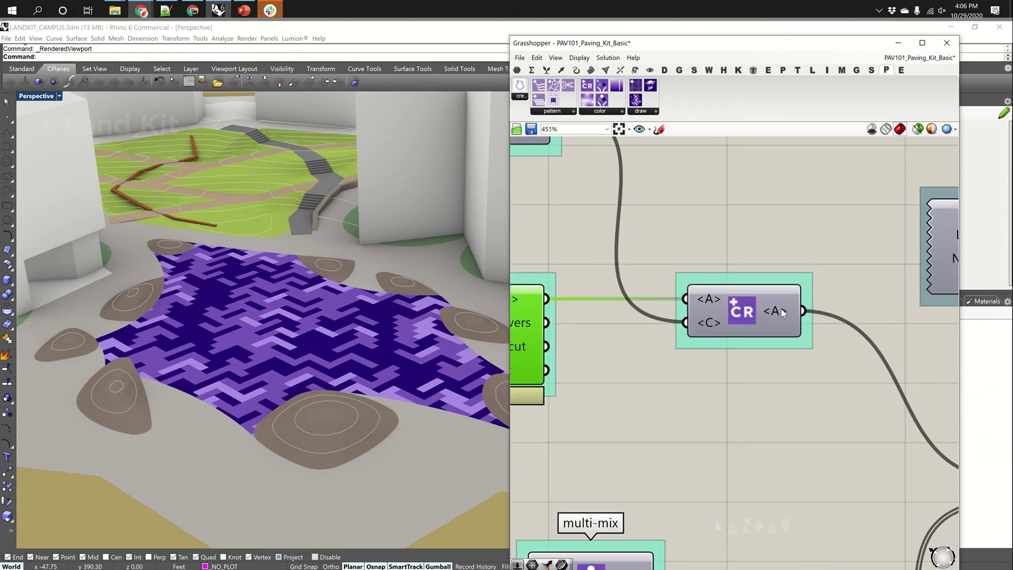
mouse_move(777, 315)
scroll(777, 316, "down", 1)
right_click_drag(777, 316, 659, 268)
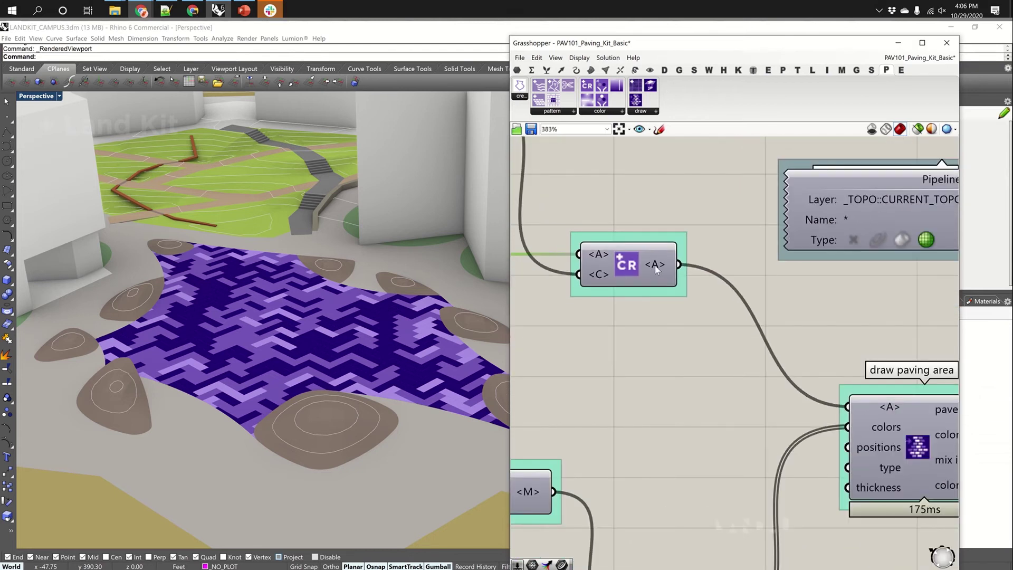
mouse_move(656, 270)
mouse_move(890, 409)
scroll(774, 316, "down", 3)
left_click_drag(679, 271, 676, 261)
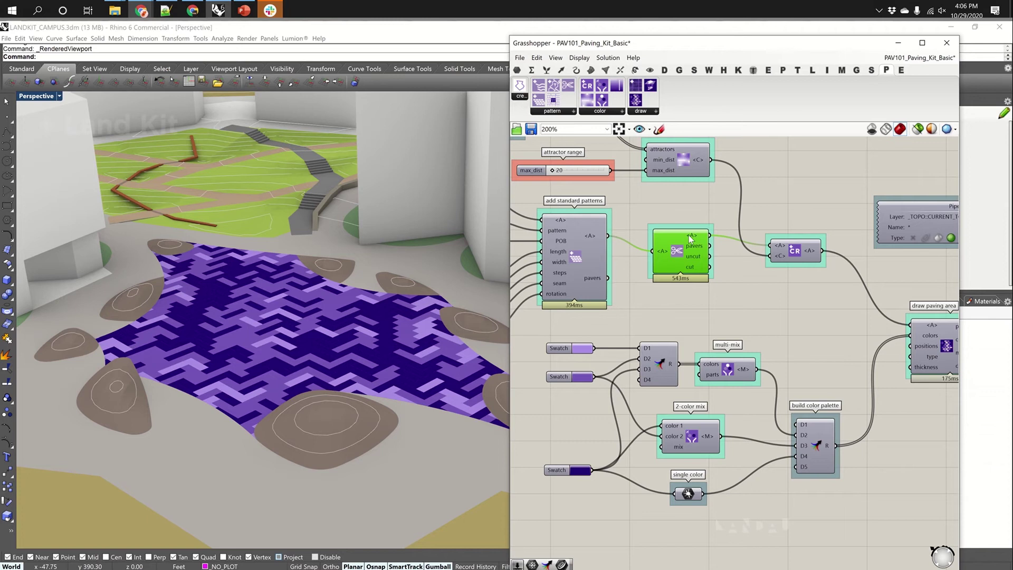
Step: Bring the attractor rule group into view and type the group name 'color attractor rule'
mouse_move(669, 253)
right_click_drag(708, 256, 741, 318)
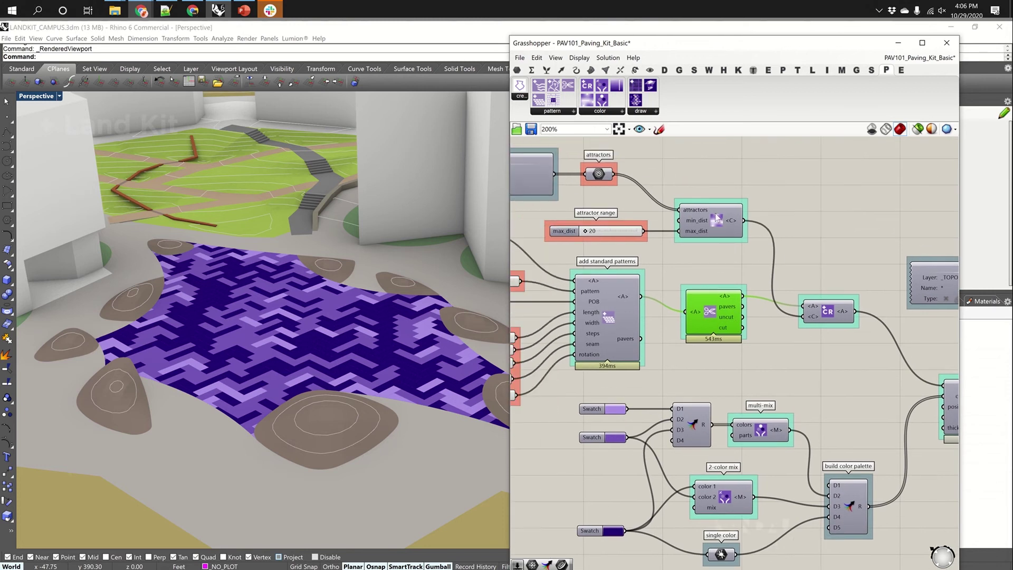
left_click_drag(717, 217, 717, 207)
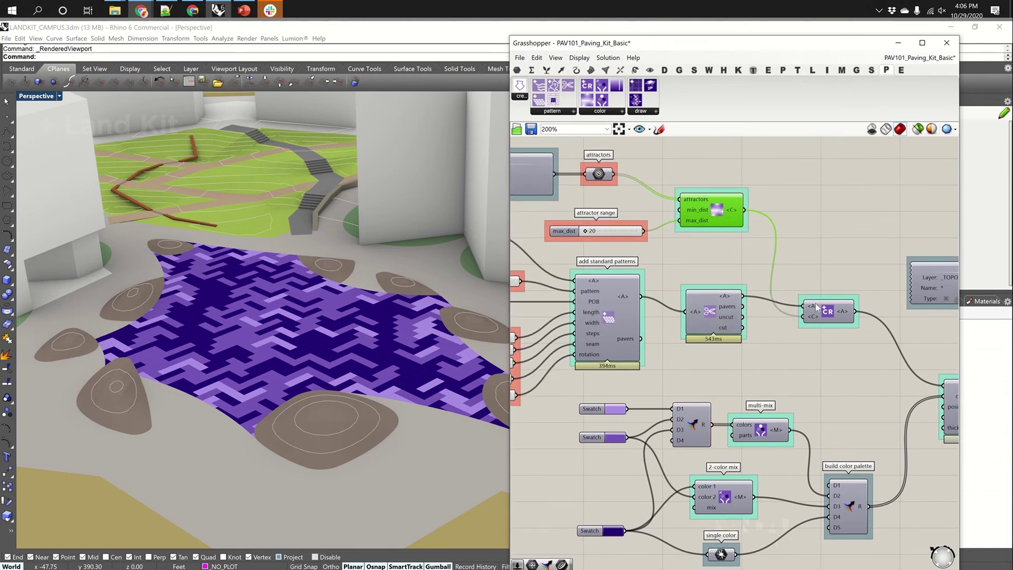
scroll(744, 328, "down", 2)
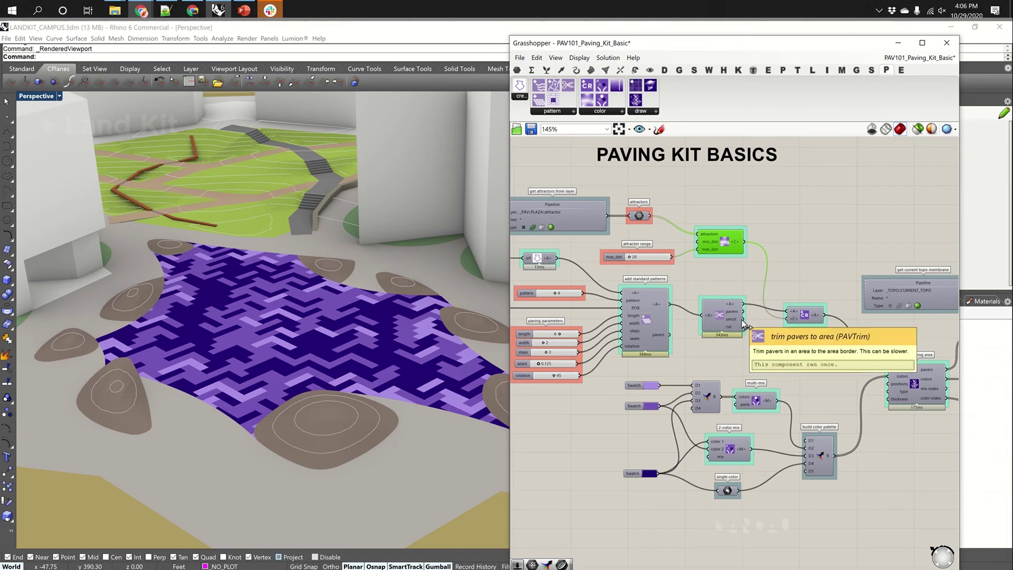
right_click_drag(380, 337, 393, 319)
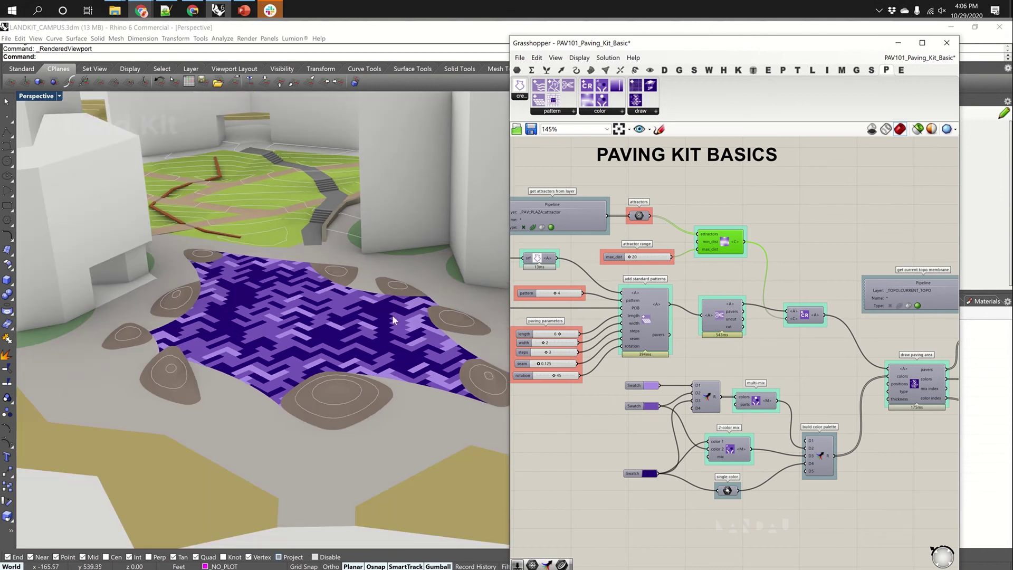
scroll(592, 291, "up", 2)
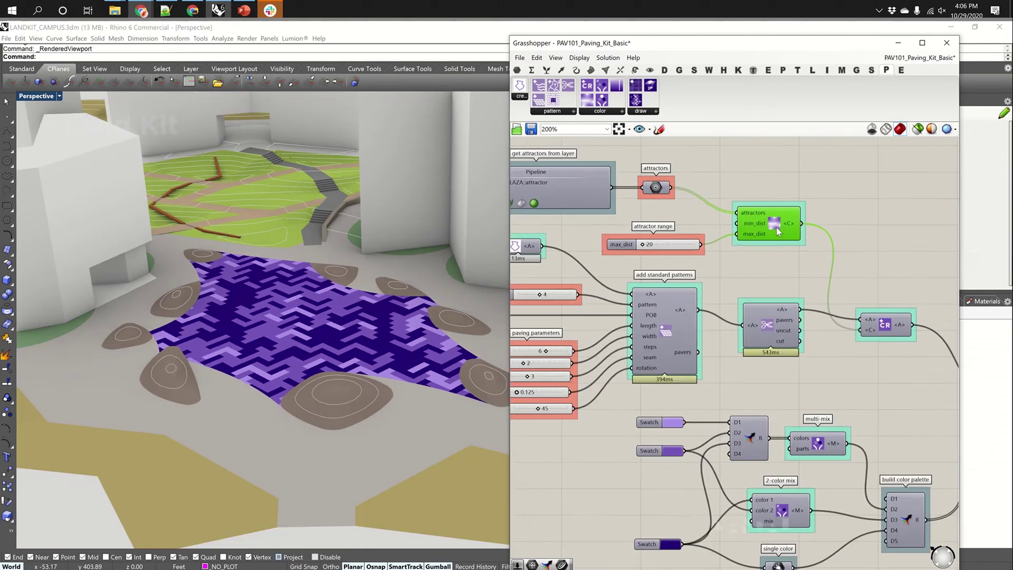
scroll(777, 227, "up", 1)
right_click(776, 204)
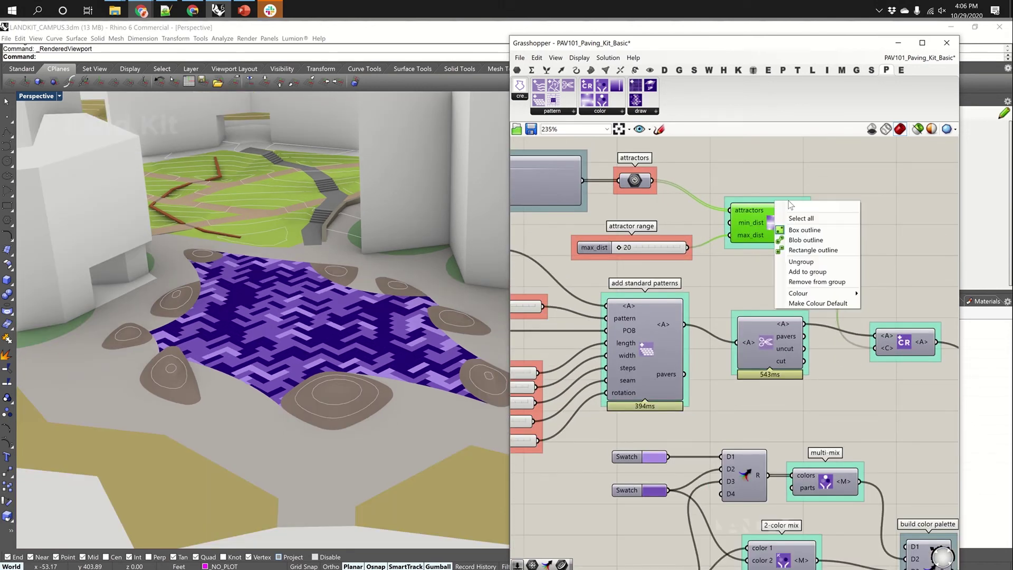
type("color")
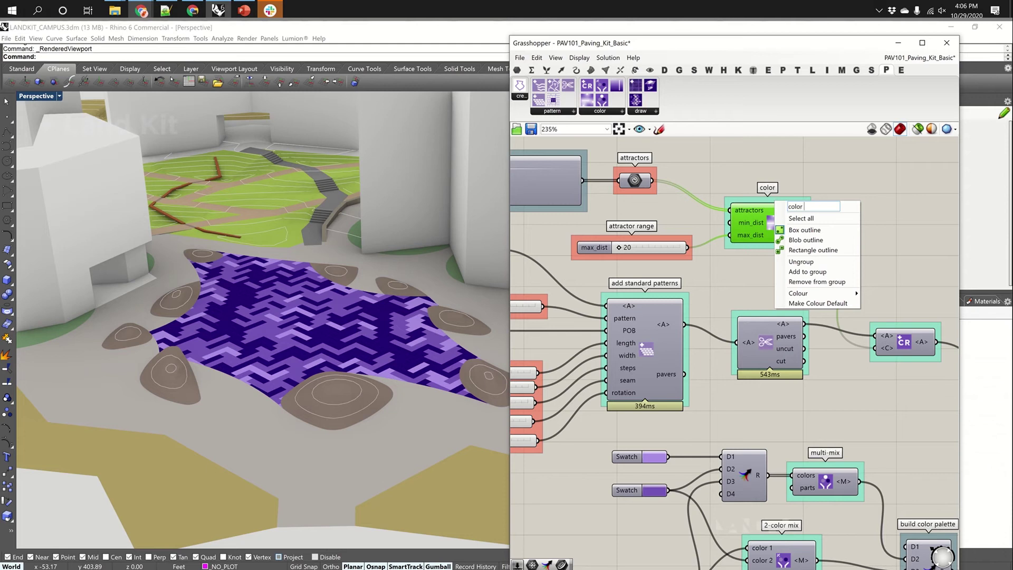
type(" attractor rule")
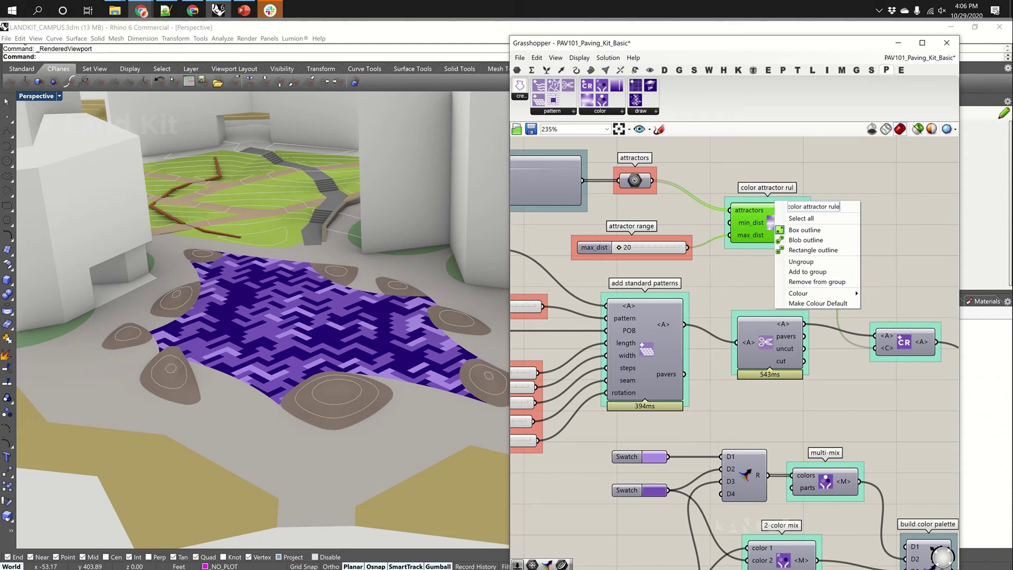
Step: Commit the group name 'color attractor rule' and set the paver length to 3
key("Return")
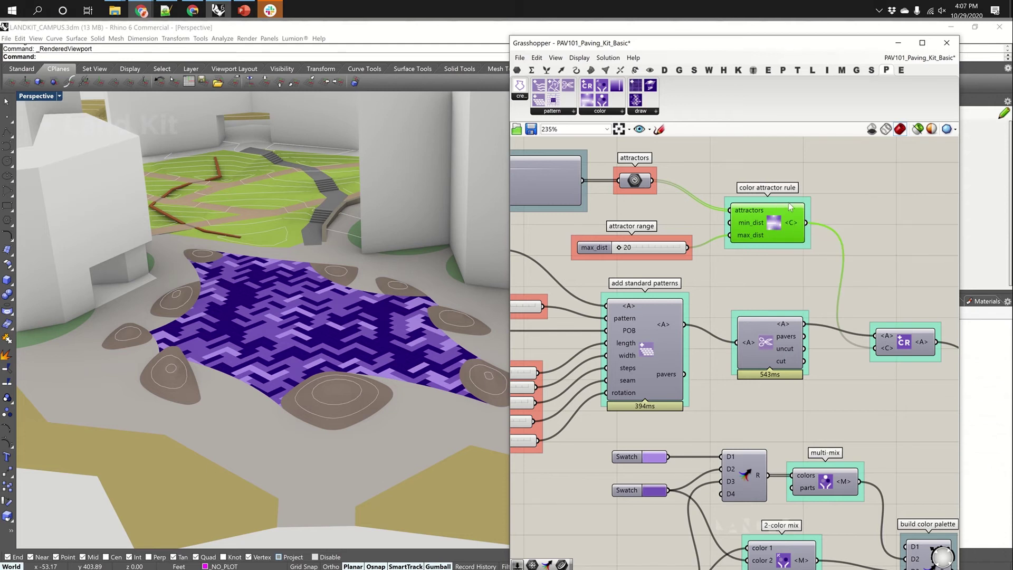
scroll(761, 274, "down", 3)
right_click_drag(848, 319, 819, 349)
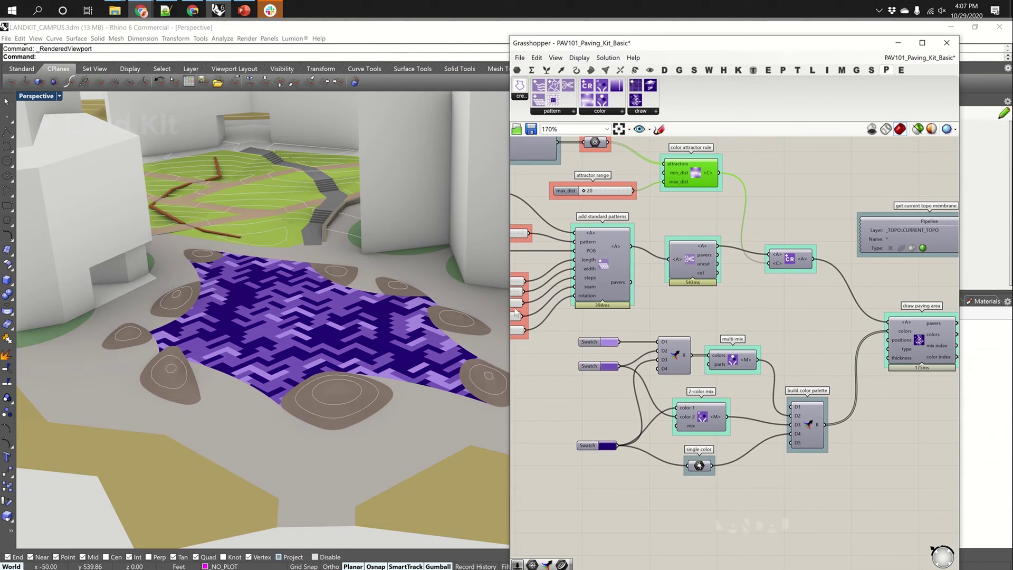
right_click_drag(516, 312, 657, 287)
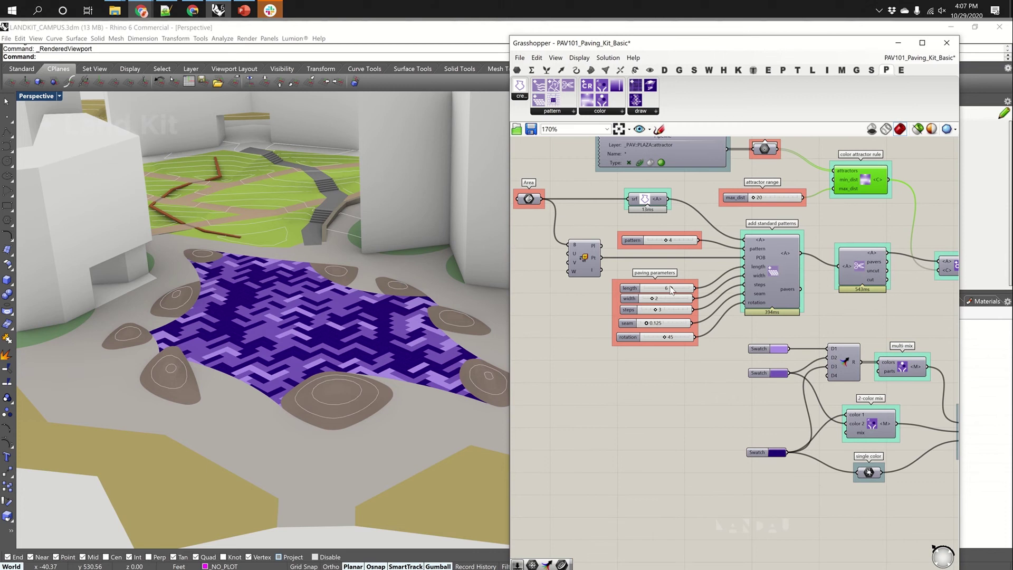
double_click(667, 289)
type("3")
key("Return")
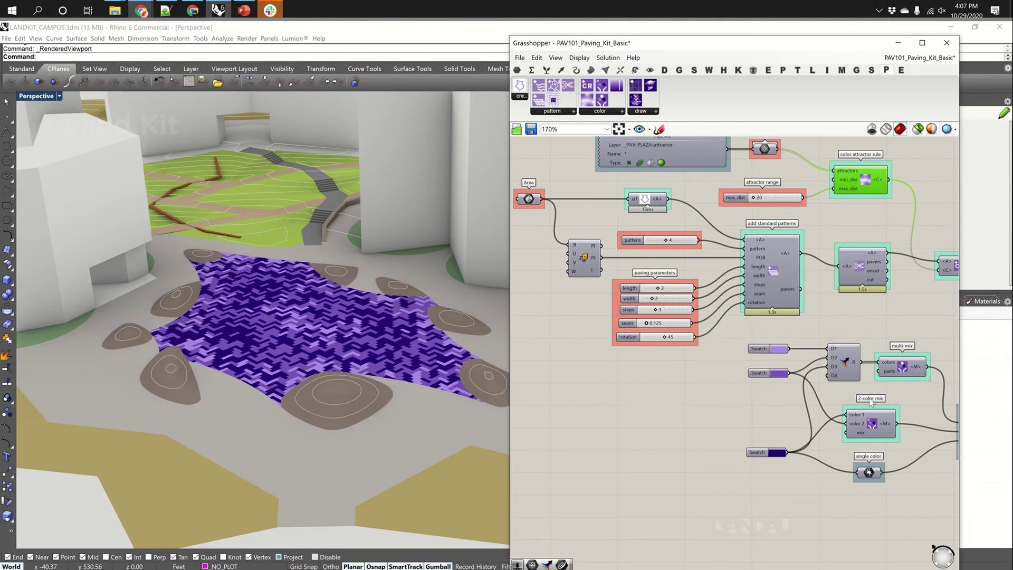
Step: Tilt the view down onto the site and switch the viewport to Wireframe
scroll(360, 370, "down", 3)
scroll(359, 370, "down", 2)
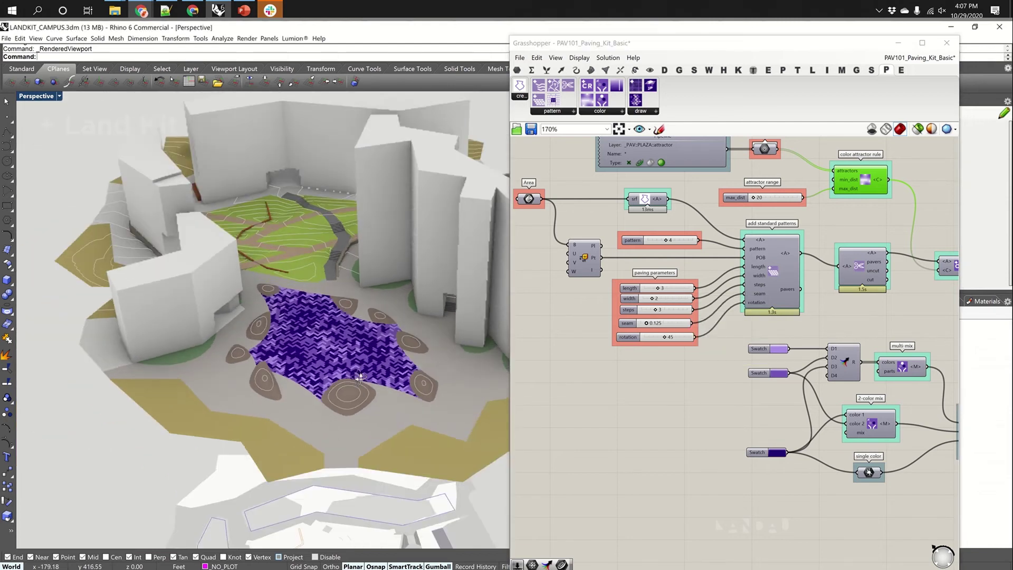
right_click_drag(359, 370, 383, 243)
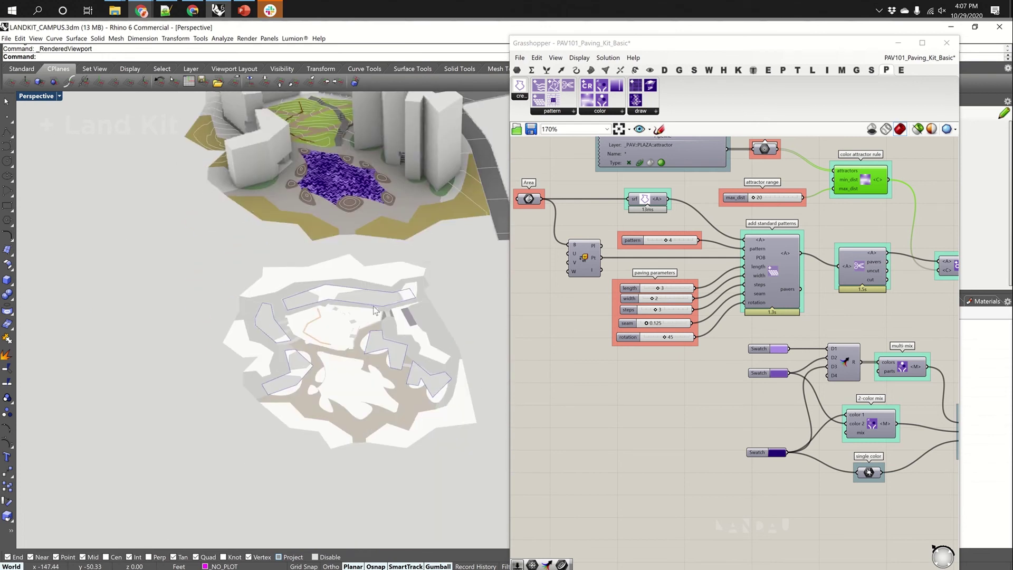
middle_click(438, 336)
left_click(429, 349)
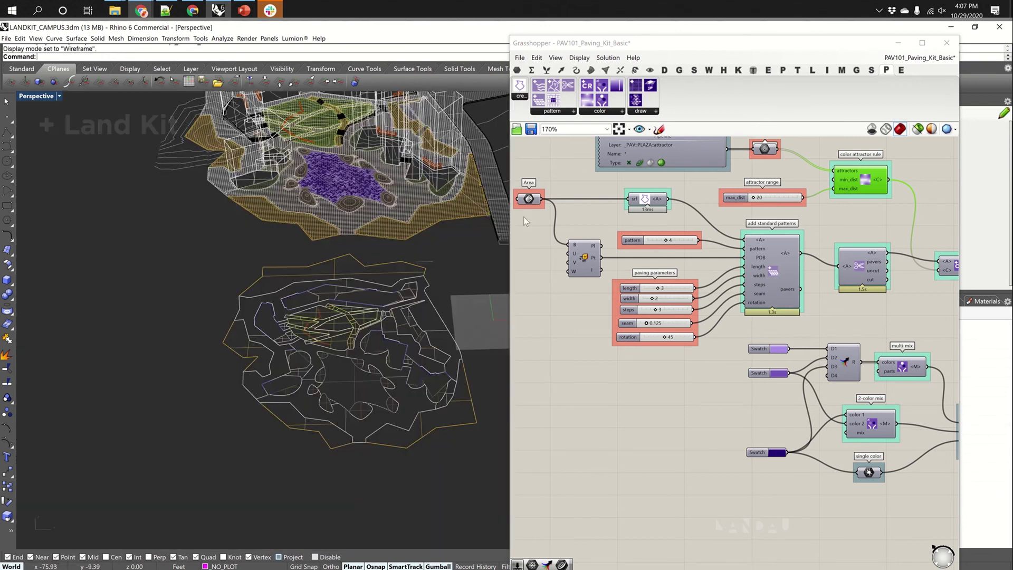
Step: Collapse Grasshopper, make _PAV the current layer and delete the plaza attractor point
double_click(755, 44)
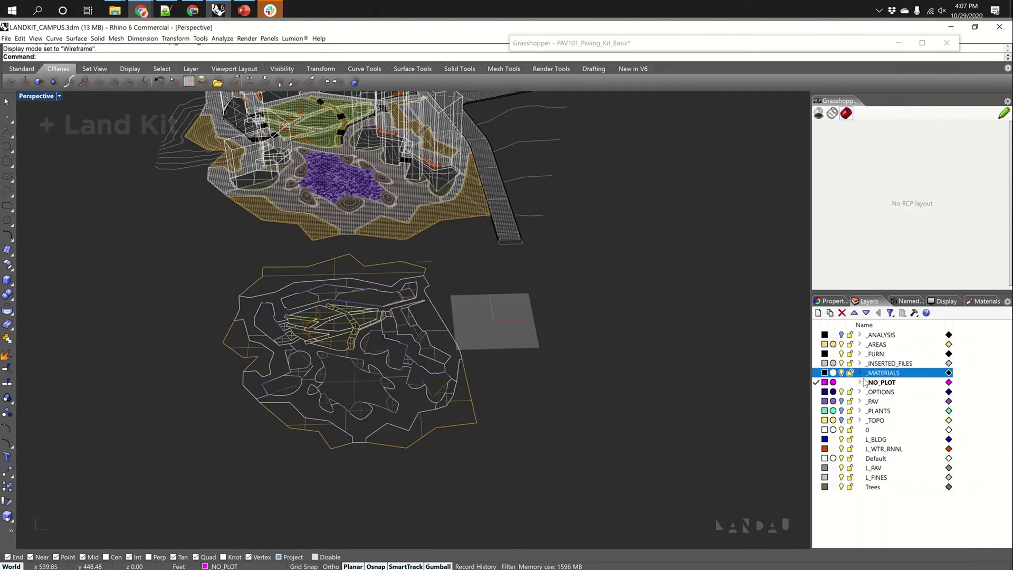
left_click(842, 403)
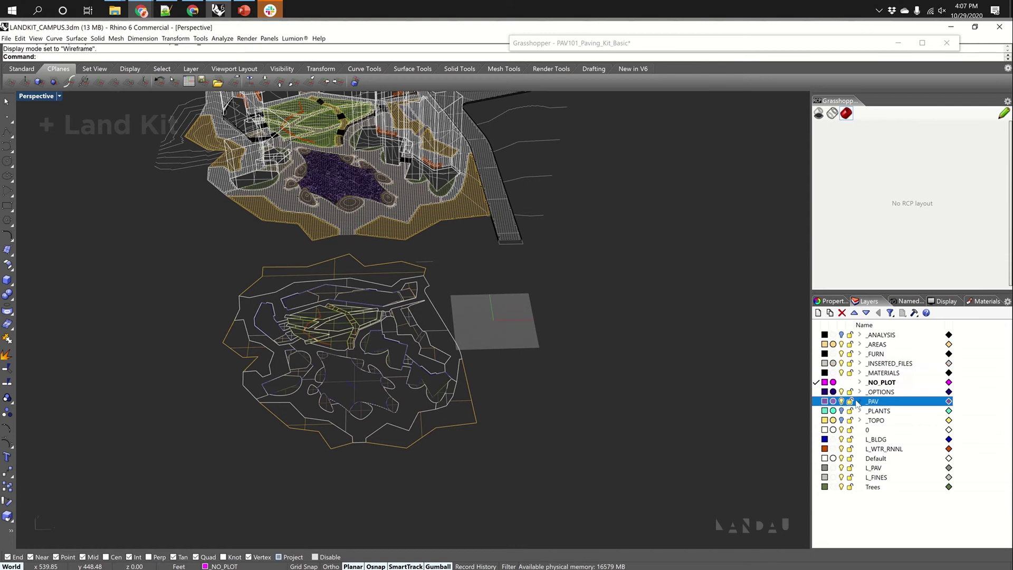
left_click(860, 402)
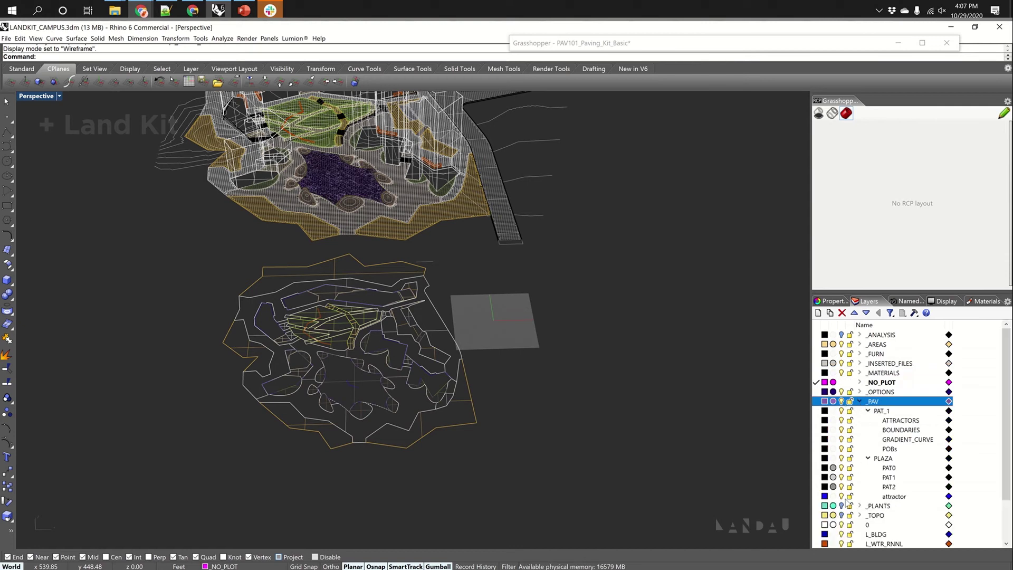
left_click(351, 383)
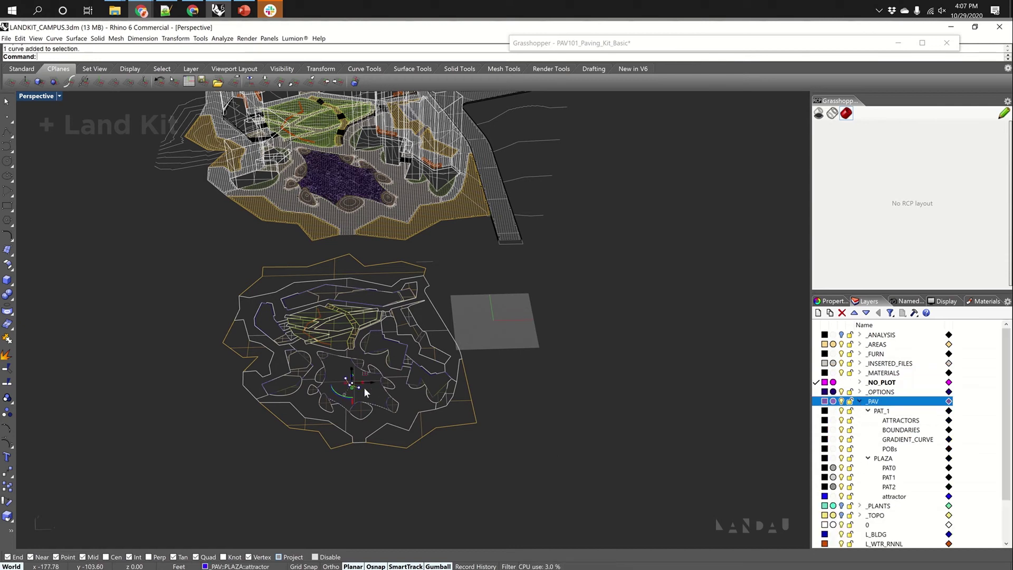
key("Delete")
Step: Return the viewport to Rendered display to view the updated plaza paving
scroll(327, 380, "up", 5)
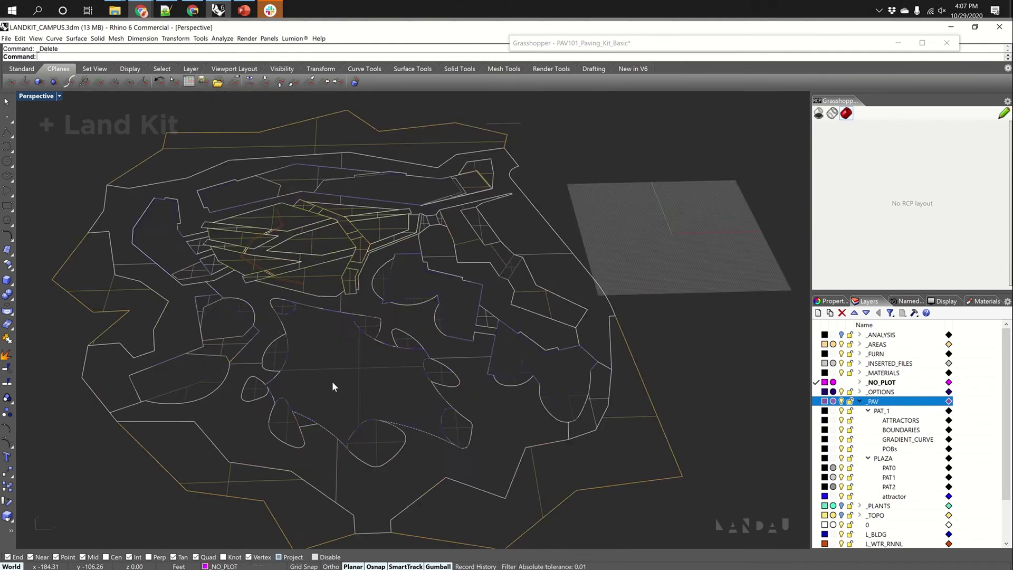
scroll(333, 387, "up", 3)
scroll(484, 405, "down", 3)
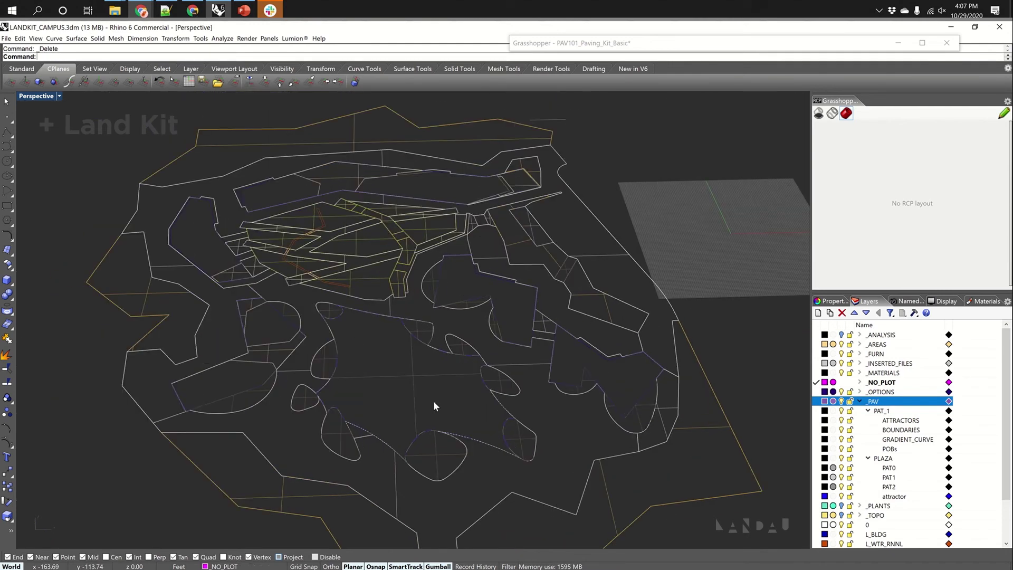
scroll(446, 385, "down", 3)
right_click_drag(445, 386, 418, 340)
scroll(407, 262, "up", 5)
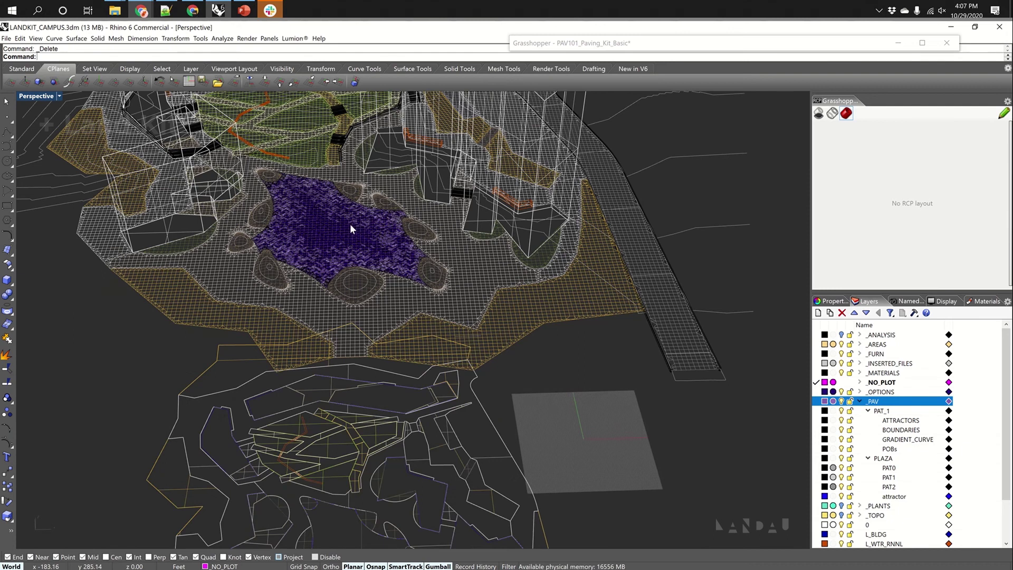
scroll(350, 224, "up", 2)
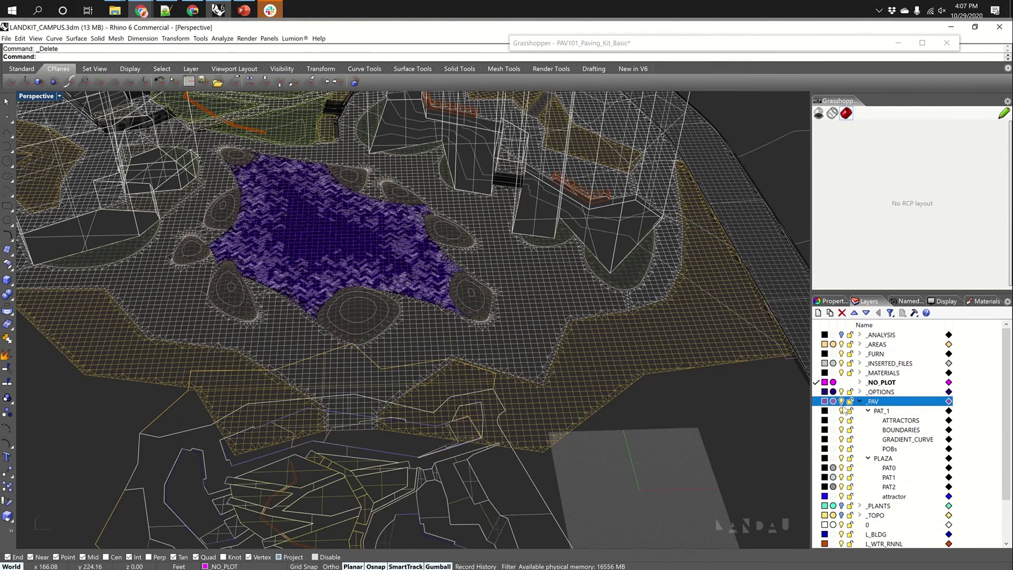
scroll(389, 338, "up", 2)
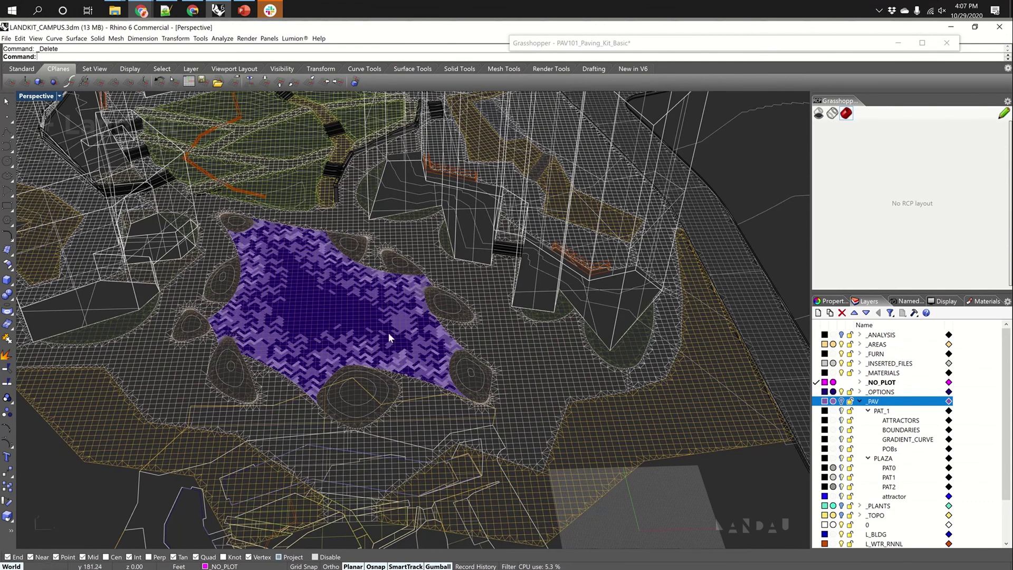
middle_click(612, 317)
left_click(588, 331)
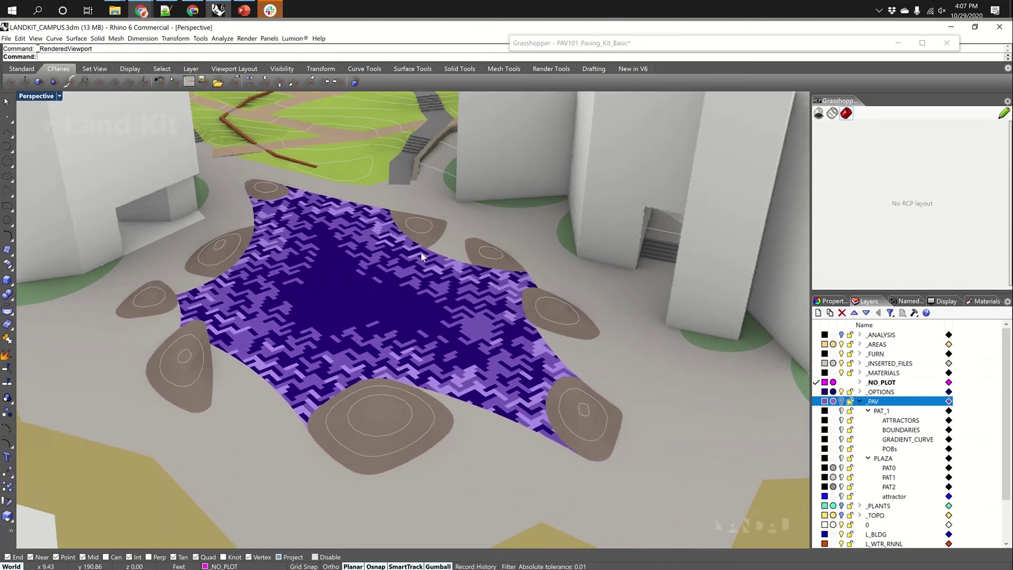
Step: Expand Grasshopper and set the attractor range max_dist slider to 30
double_click(695, 46)
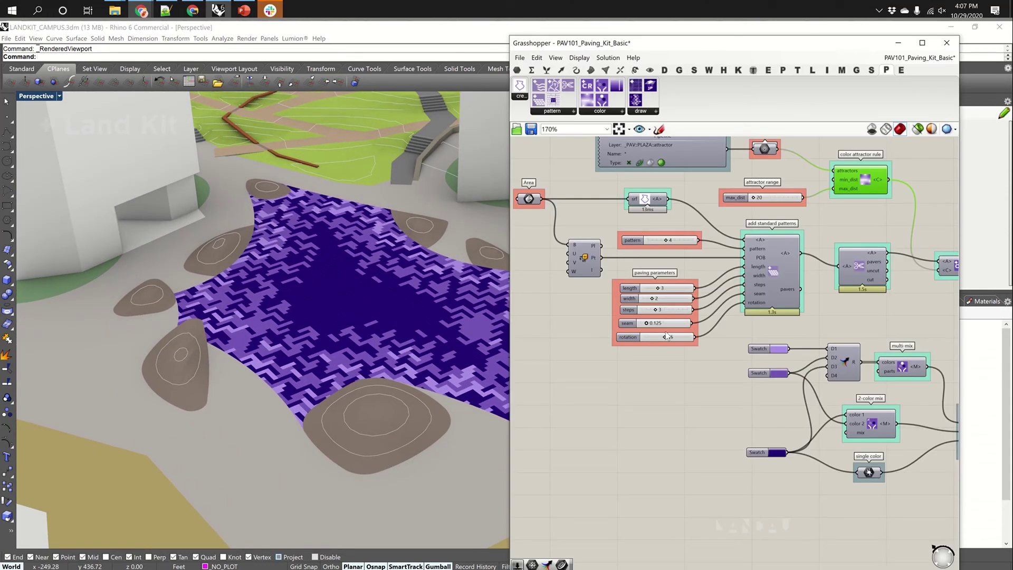
scroll(668, 337, "down", 3)
scroll(723, 275, "up", 6)
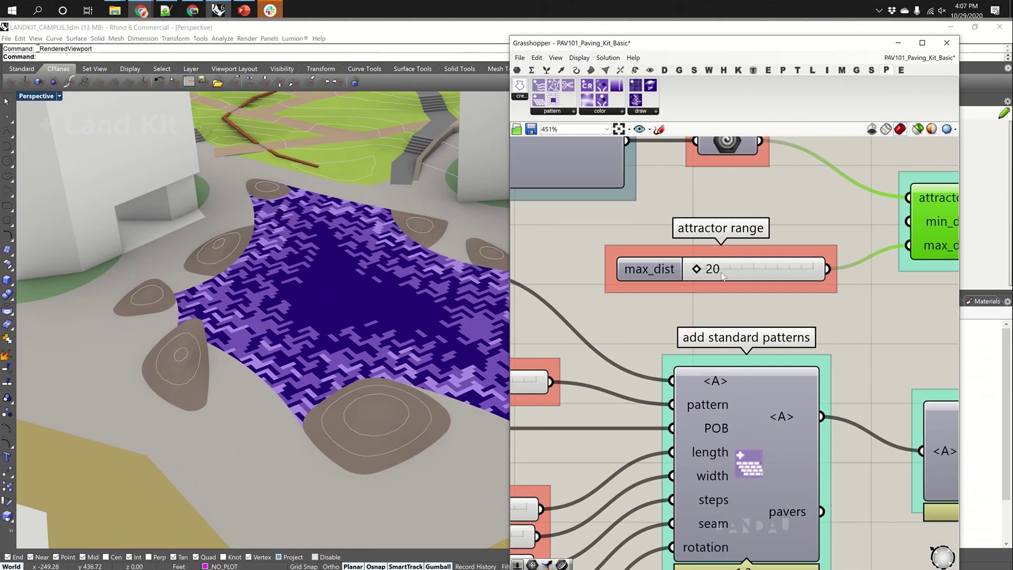
right_click_drag(797, 280, 737, 289)
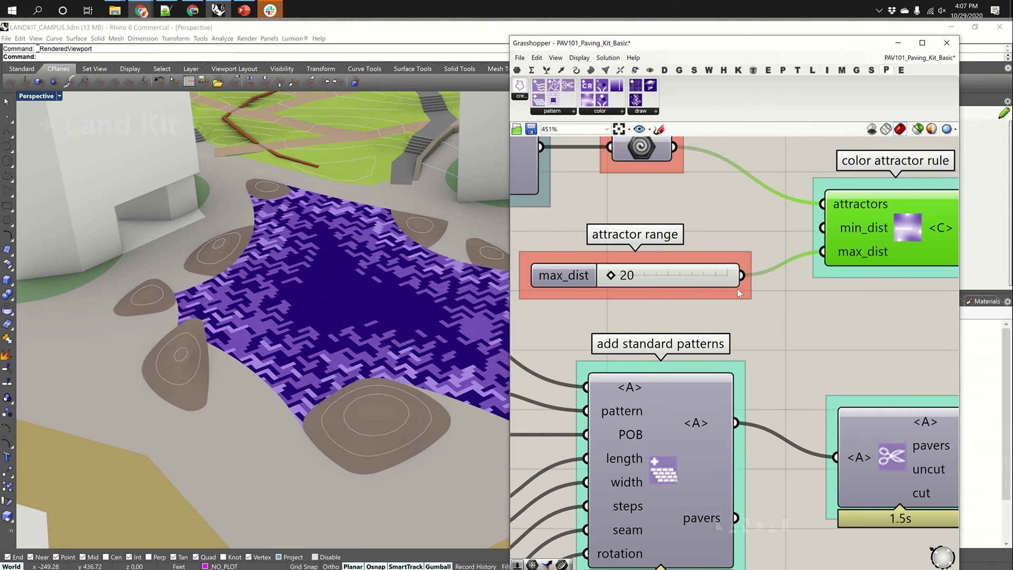
double_click(614, 278)
type("30")
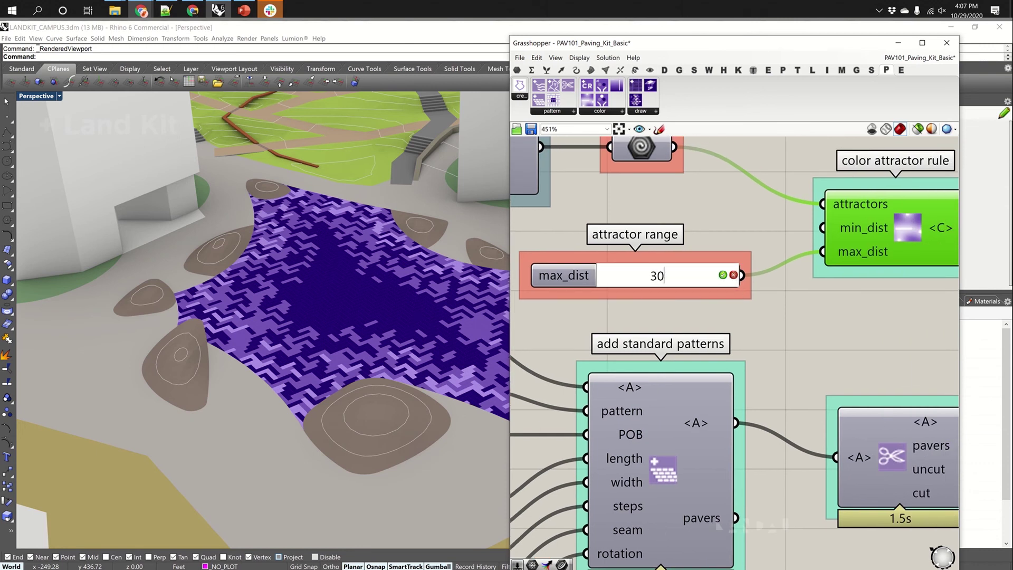
key("Return")
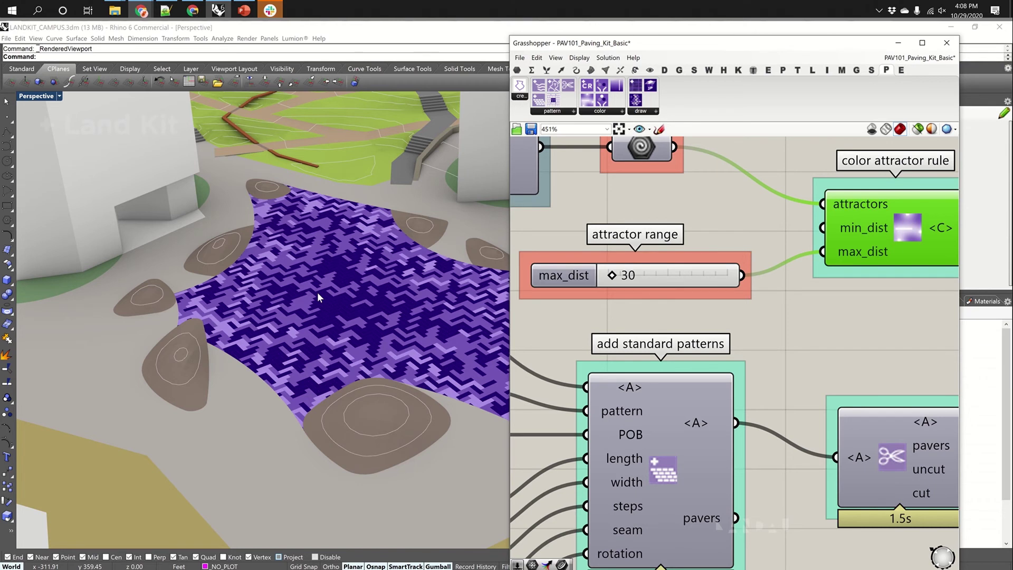
Step: Move the dark purple swatch up beside the 2-color mix, checking the multi-mix and 2-color mix links
scroll(667, 297, "down", 5)
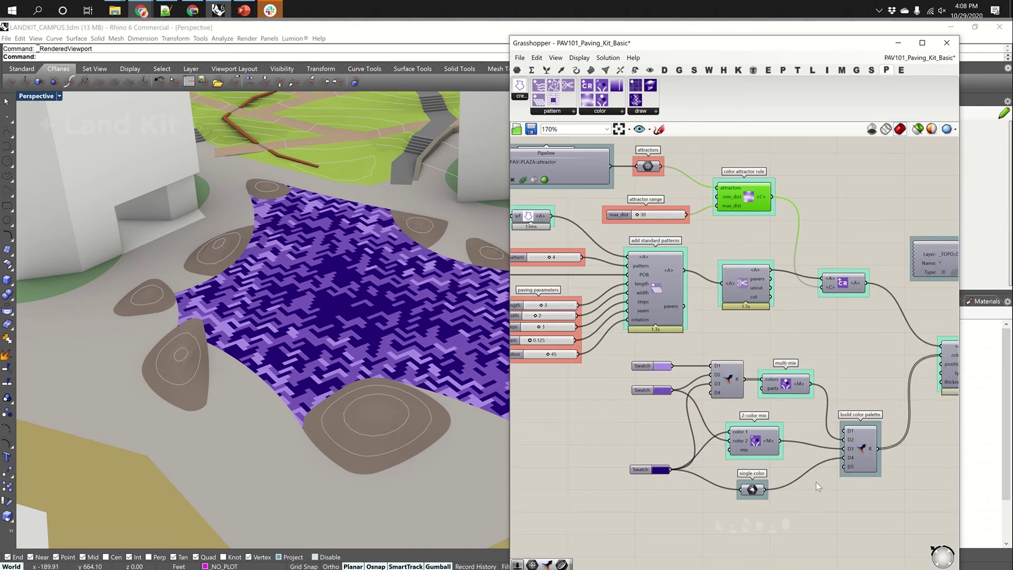
scroll(793, 331, "up", 3)
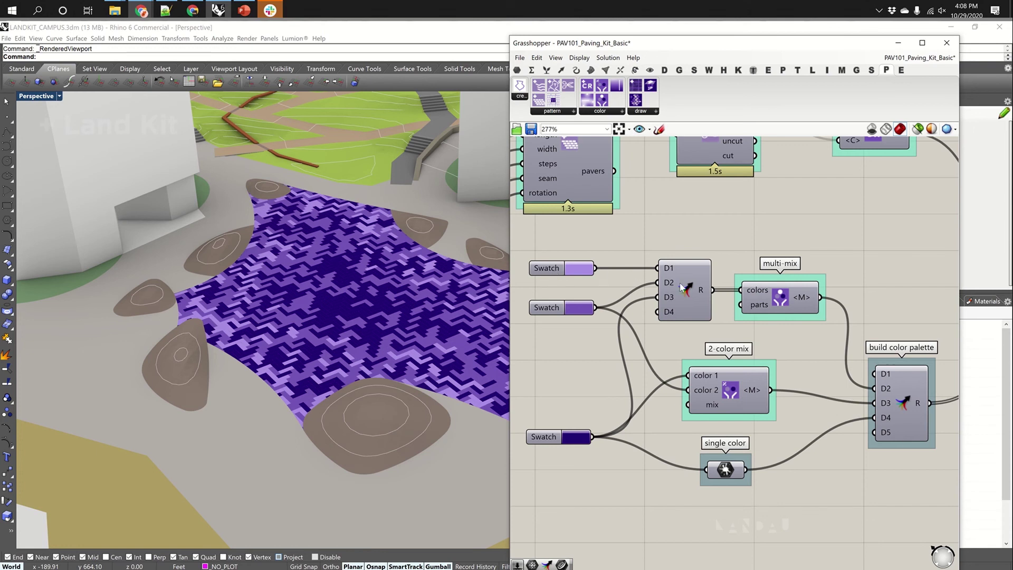
left_click(791, 302)
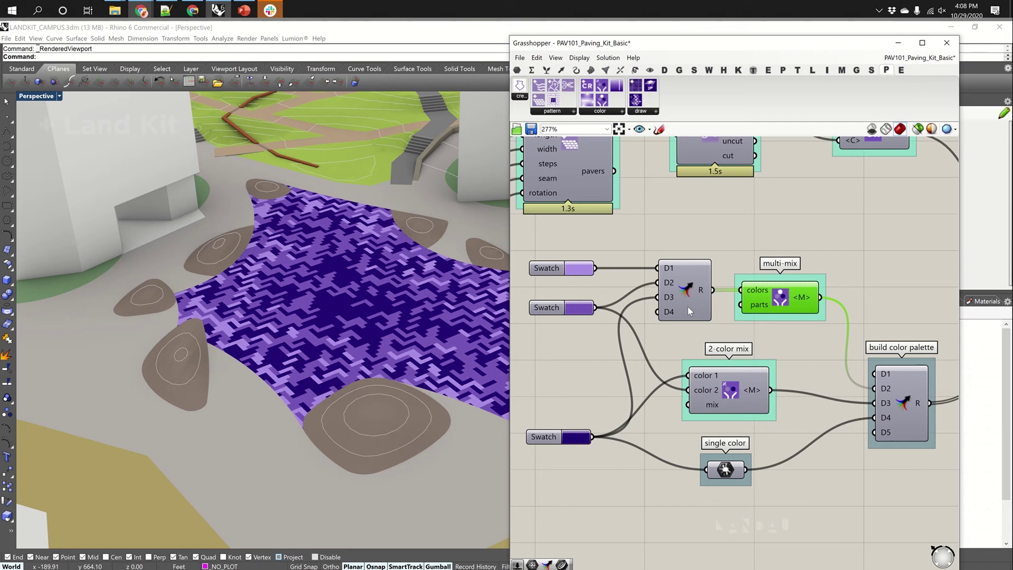
left_click_drag(542, 441, 548, 347)
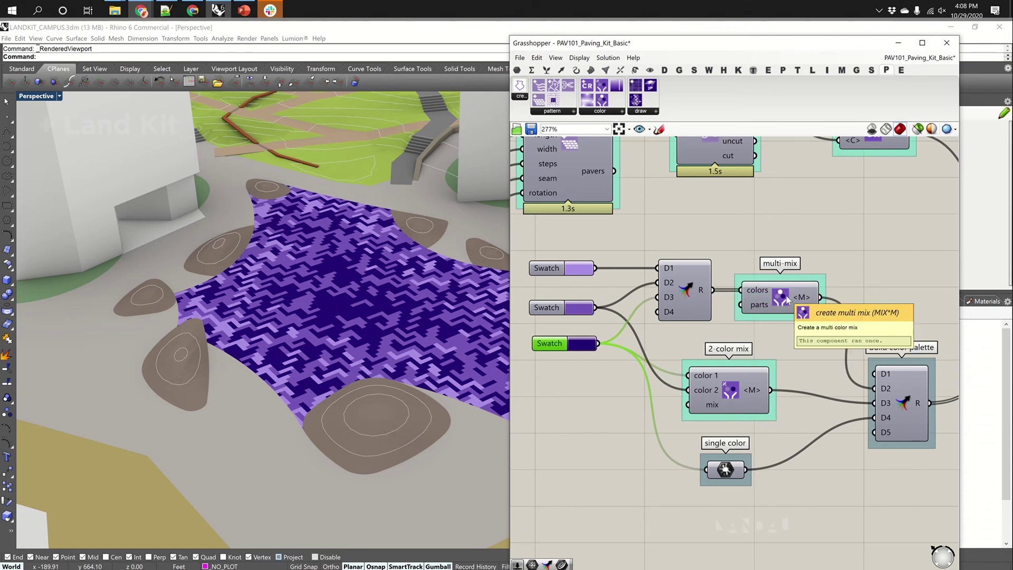
scroll(344, 308, "down", 3)
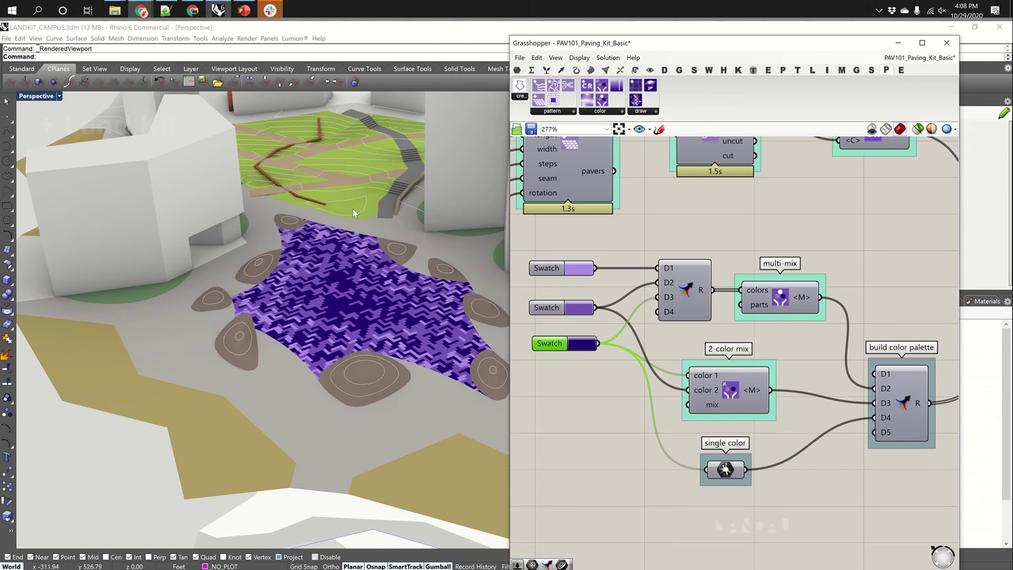
left_click(731, 400)
left_click_drag(732, 400, 734, 398)
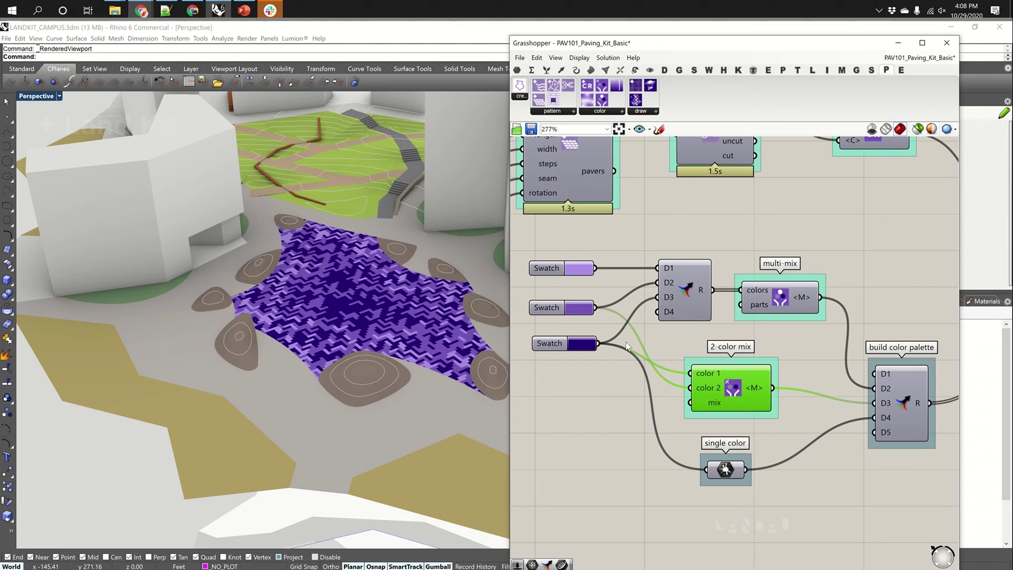
scroll(342, 294, "up", 2)
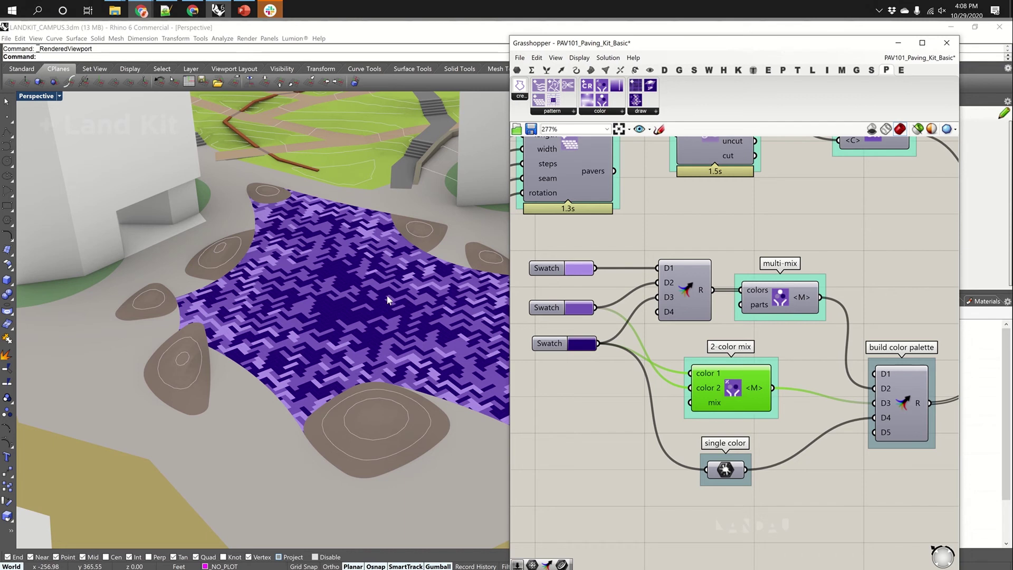
Step: Move dark purple beside single color and medium purple beside 2-color mix, then select the swatches
left_click_drag(547, 345, 602, 466)
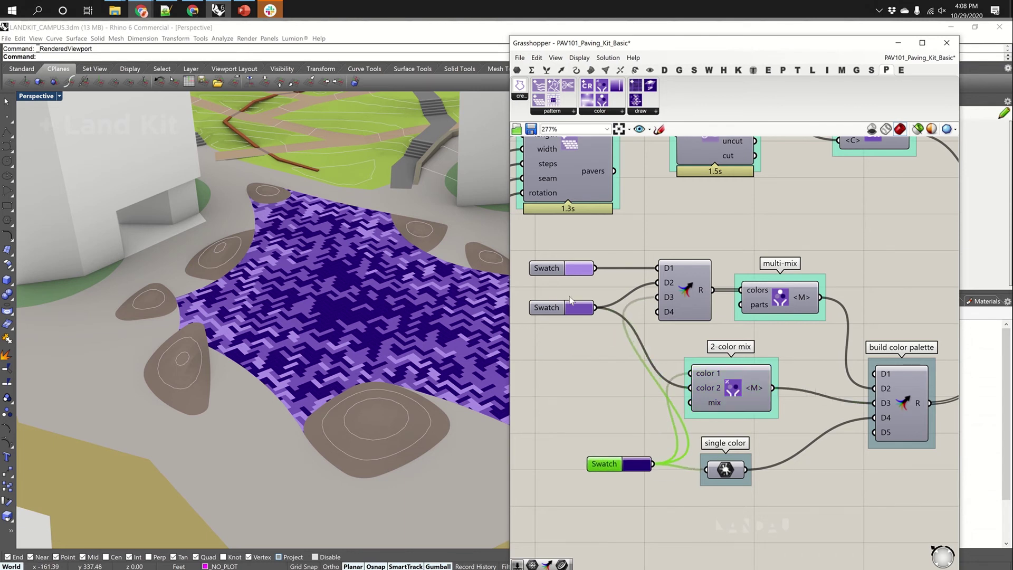
left_click_drag(570, 300, 595, 380)
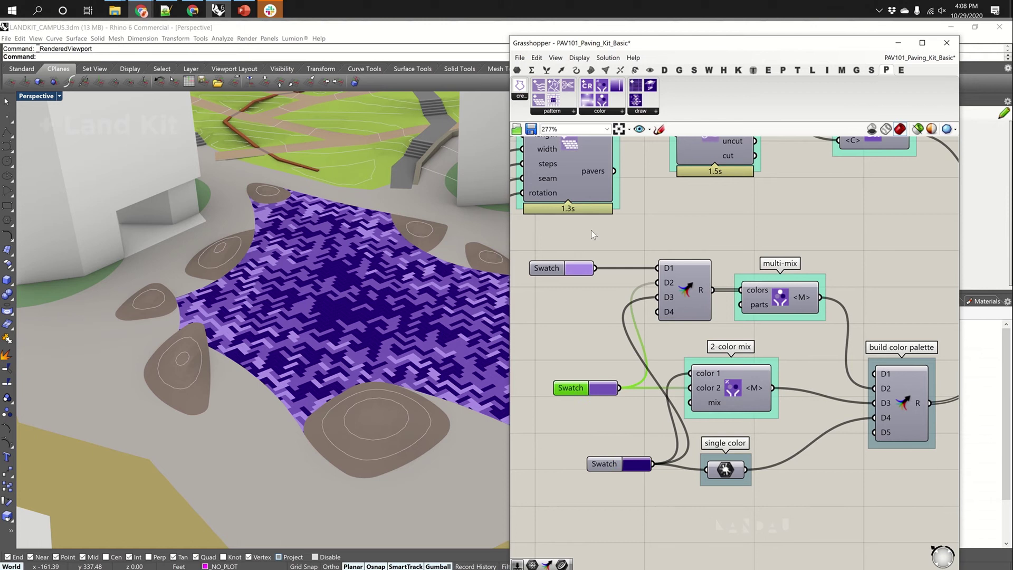
left_click_drag(592, 231, 584, 538)
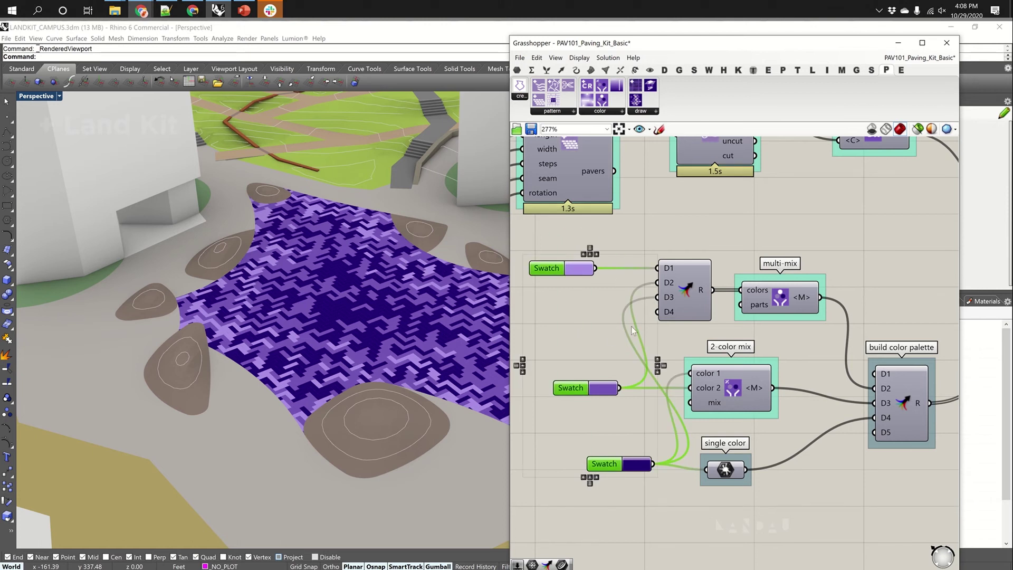
left_click_drag(616, 385, 556, 513)
left_click_drag(635, 436, 575, 499)
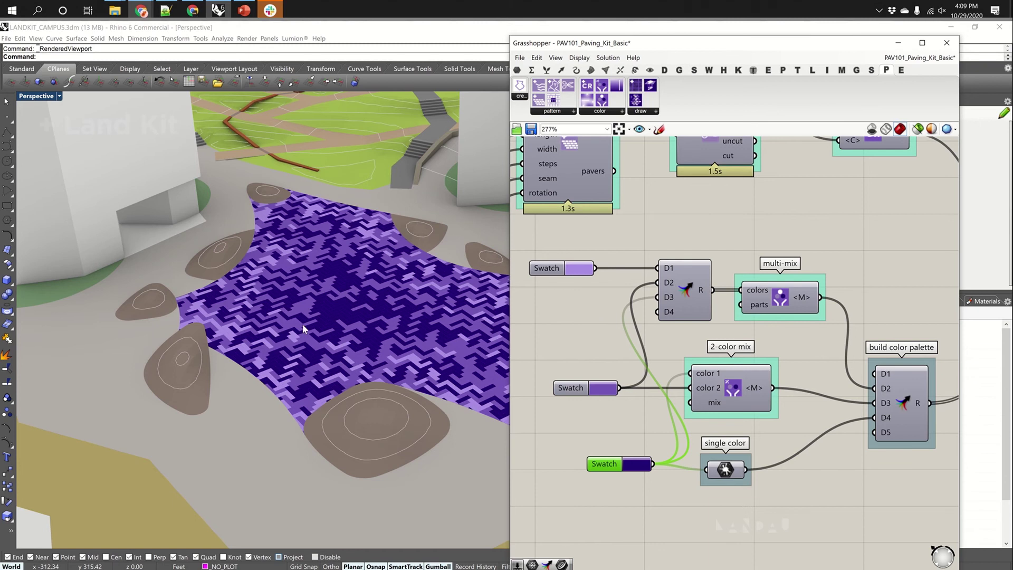
scroll(304, 333, "down", 3)
scroll(722, 340, "down", 5)
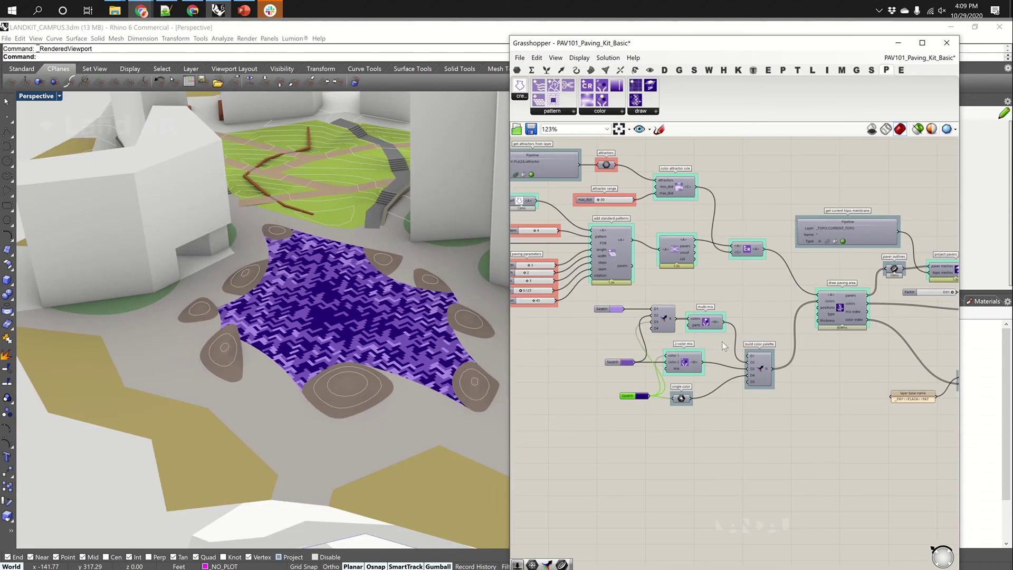
scroll(882, 305, "up", 4)
right_click_drag(884, 310, 798, 306)
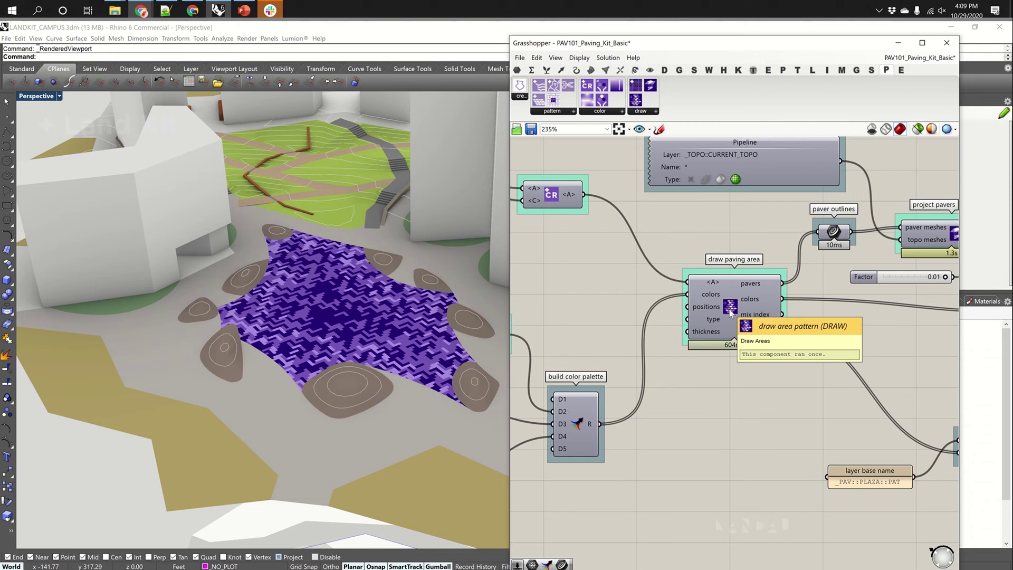
scroll(731, 311, "up", 3)
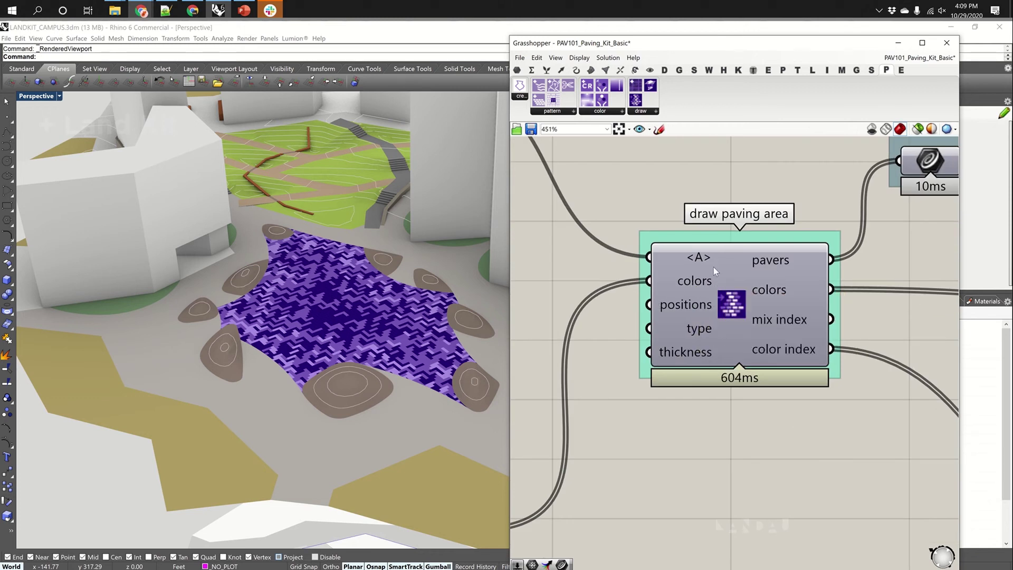
scroll(694, 301, "down", 2)
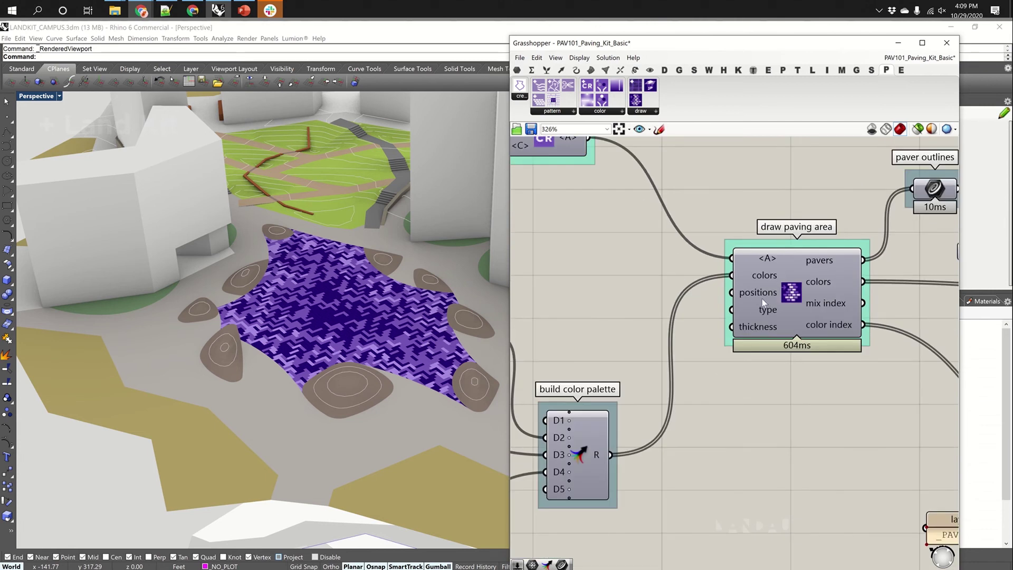
mouse_move(763, 295)
right_click_drag(858, 234, 657, 260)
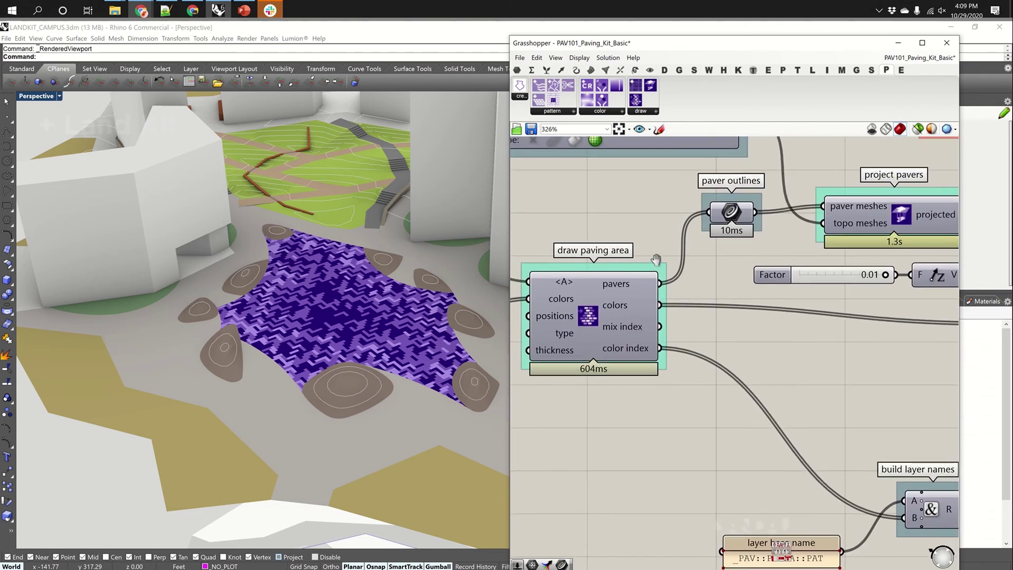
scroll(656, 259, "down", 3)
right_click_drag(804, 236, 723, 252)
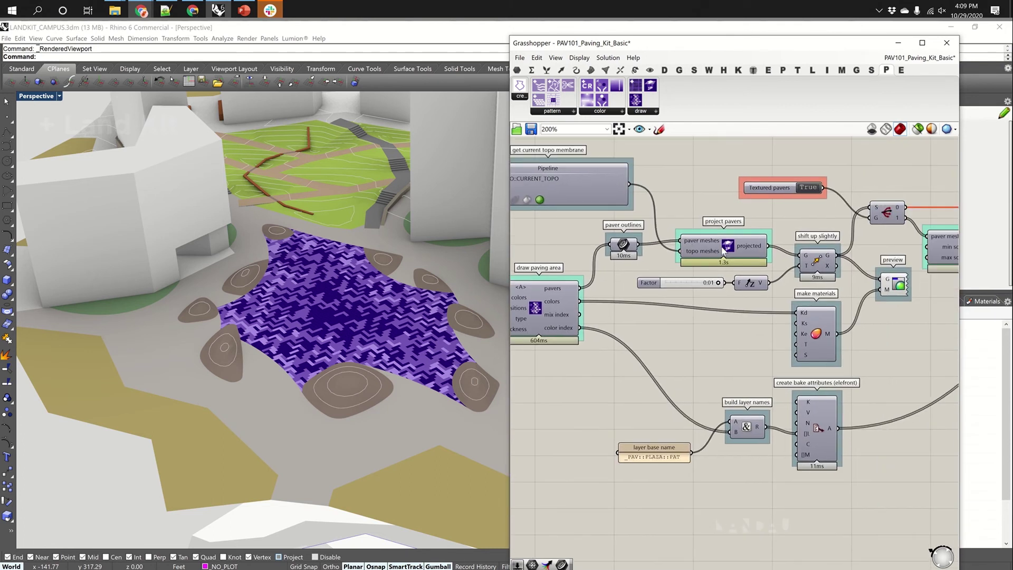
scroll(723, 252, "up", 3)
left_click(724, 249)
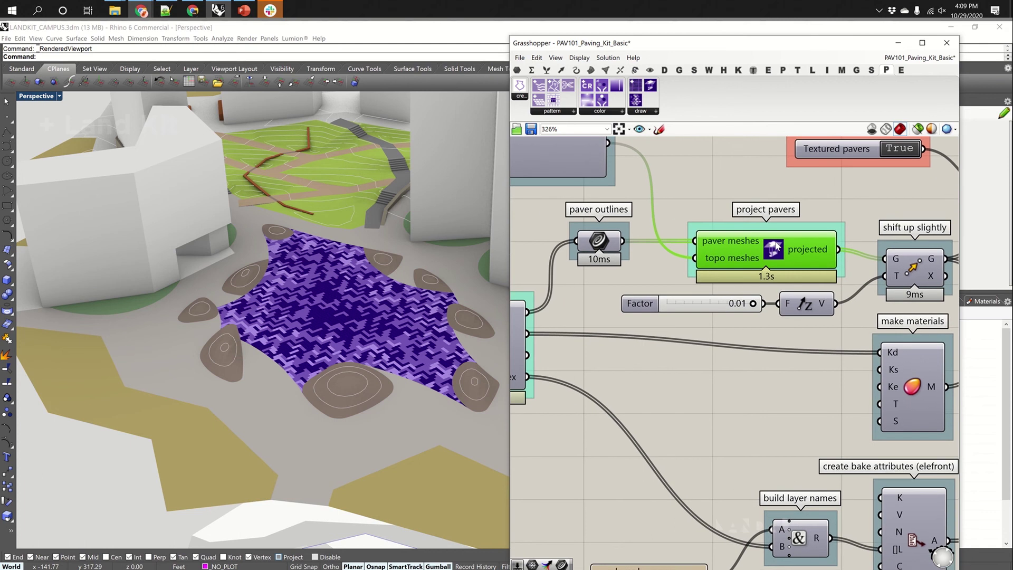
scroll(775, 247, "down", 2)
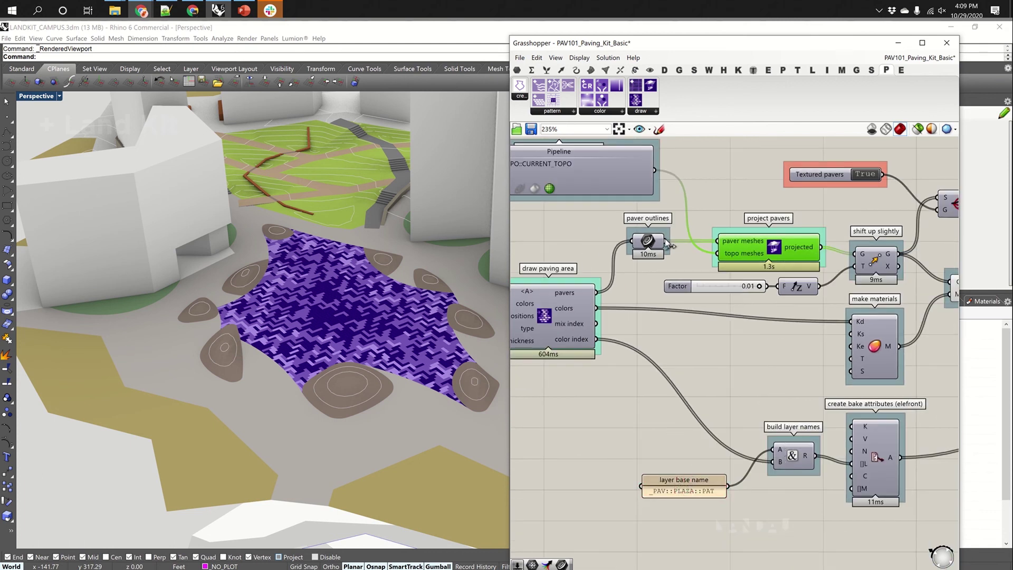
left_click_drag(666, 242, 667, 274)
right_click_drag(797, 264, 685, 253)
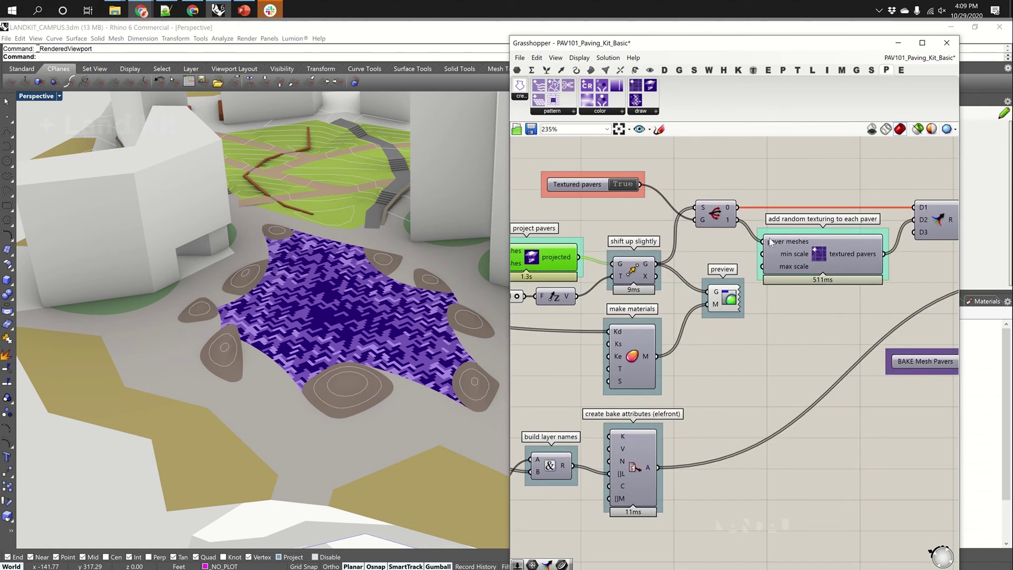
mouse_move(771, 242)
right_click_drag(515, 277, 744, 263)
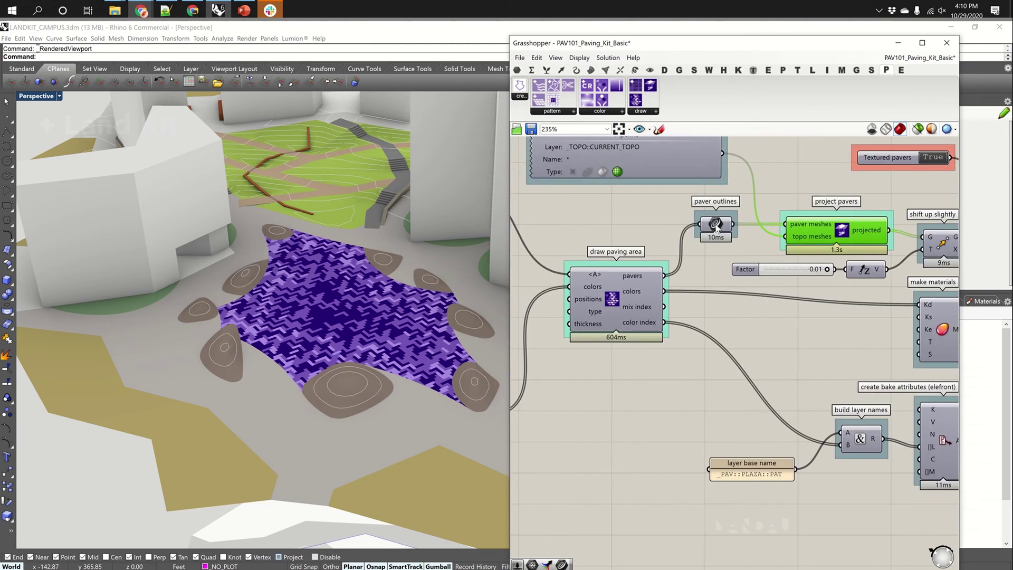
scroll(395, 370, "down", 5)
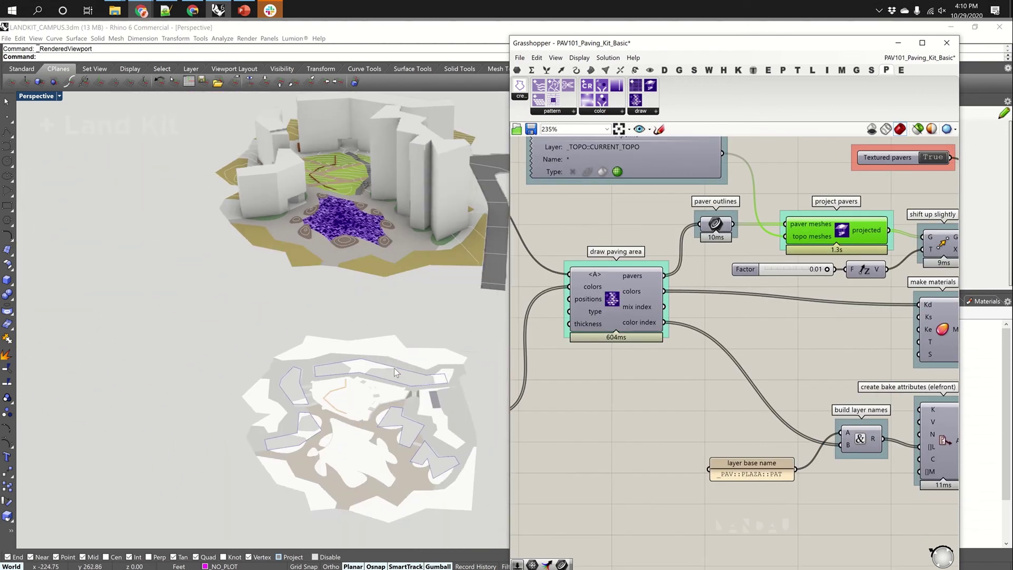
right_click_drag(395, 368, 327, 305)
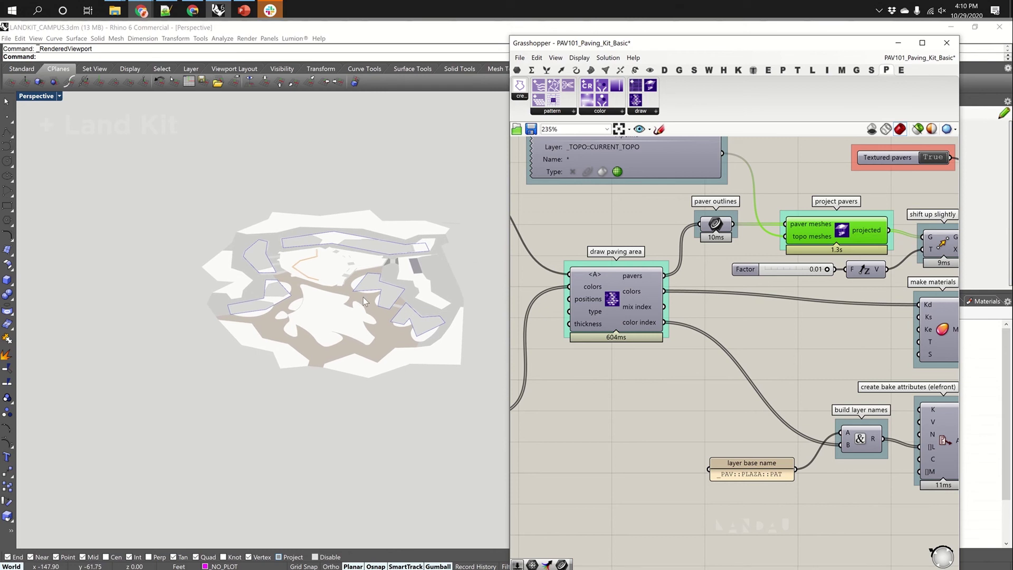
key("ctrl+Up")
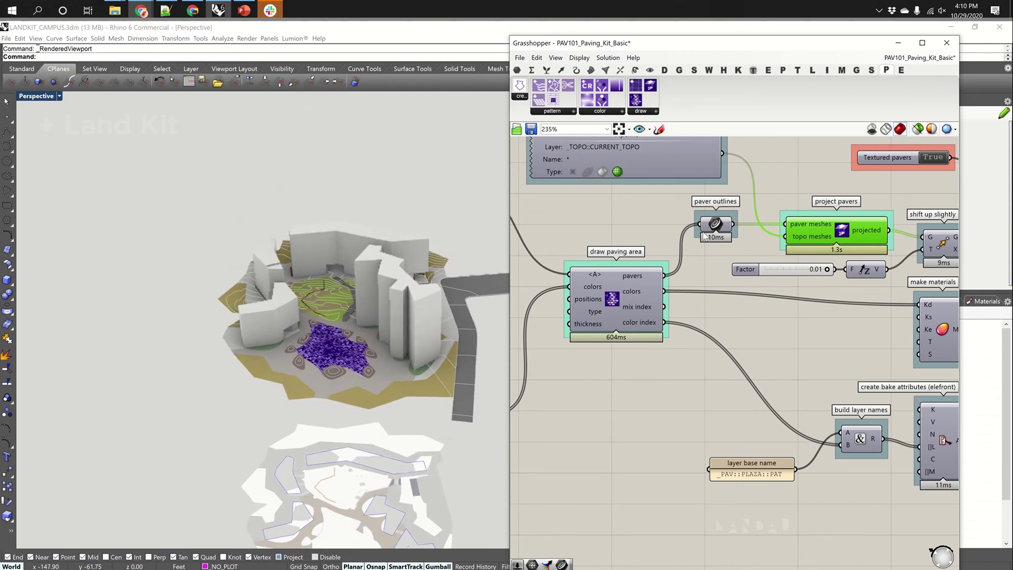
right_click_drag(705, 236, 719, 291)
left_click(669, 212)
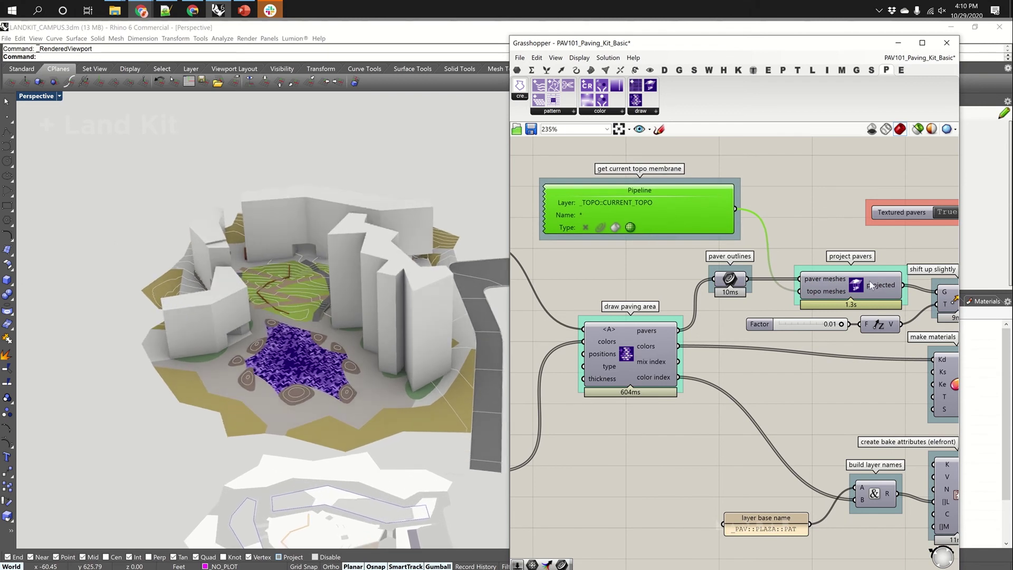
mouse_move(872, 285)
scroll(340, 384, "up", 5)
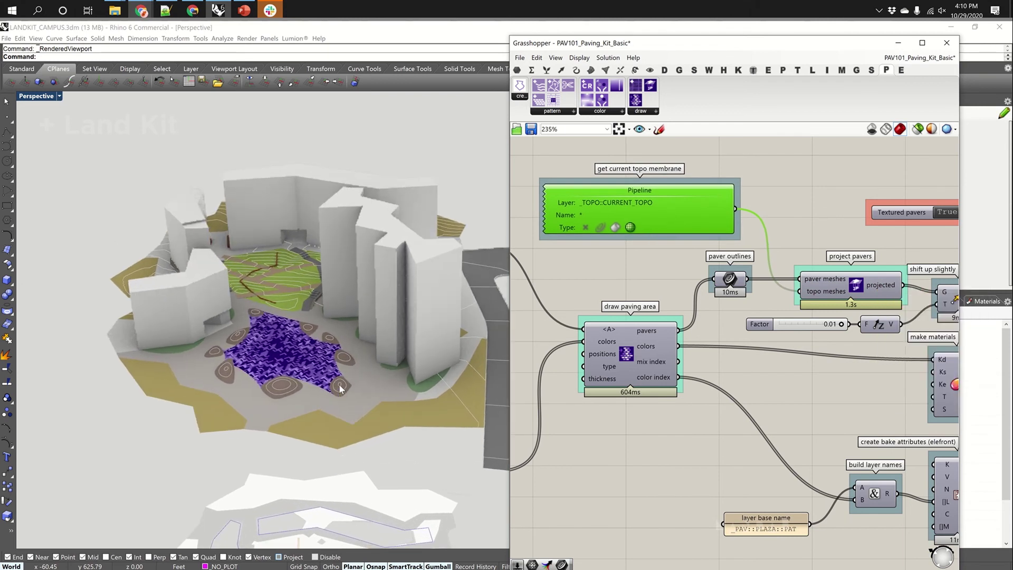
scroll(340, 384, "up", 4)
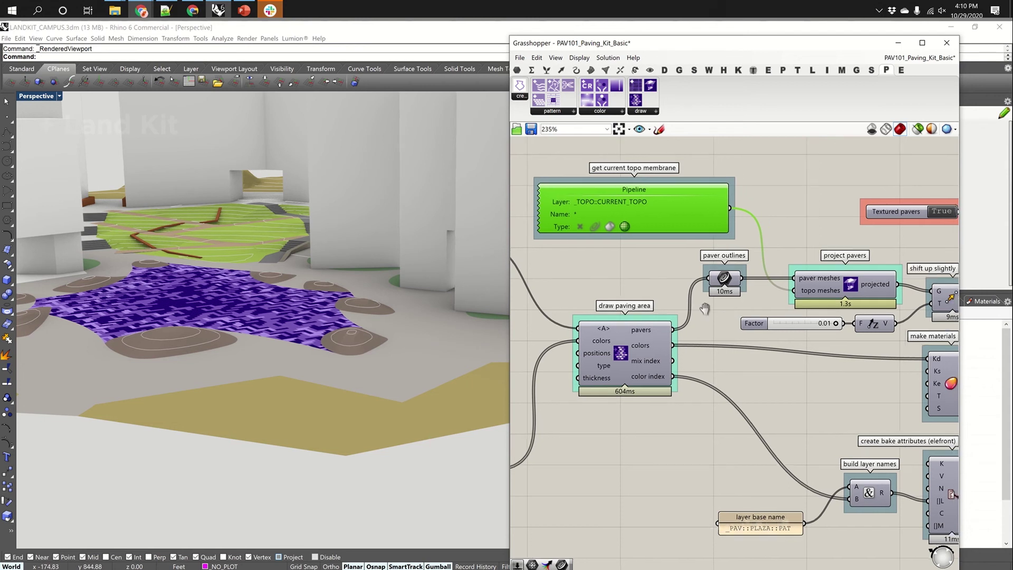
Step: Close the Paving Kit definition near its bake node, then collapse the Grasshopper window
scroll(666, 320, "down", 2)
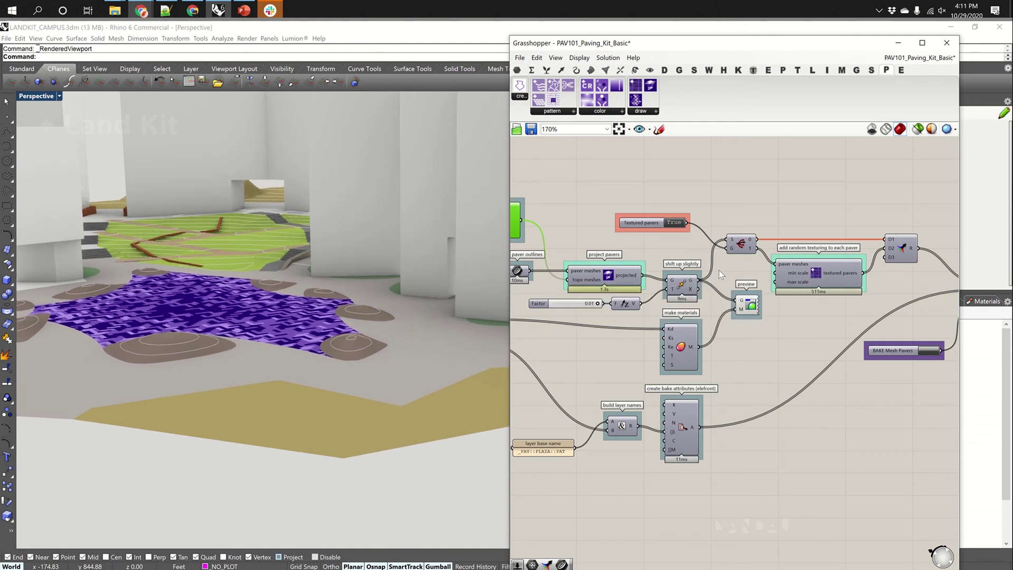
right_click_drag(927, 278, 736, 258)
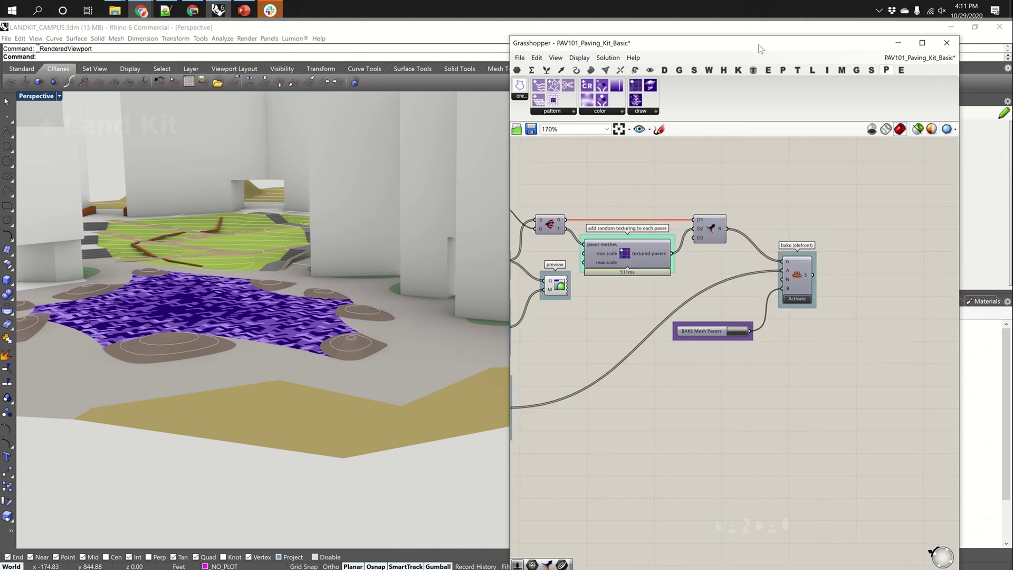
double_click(774, 46)
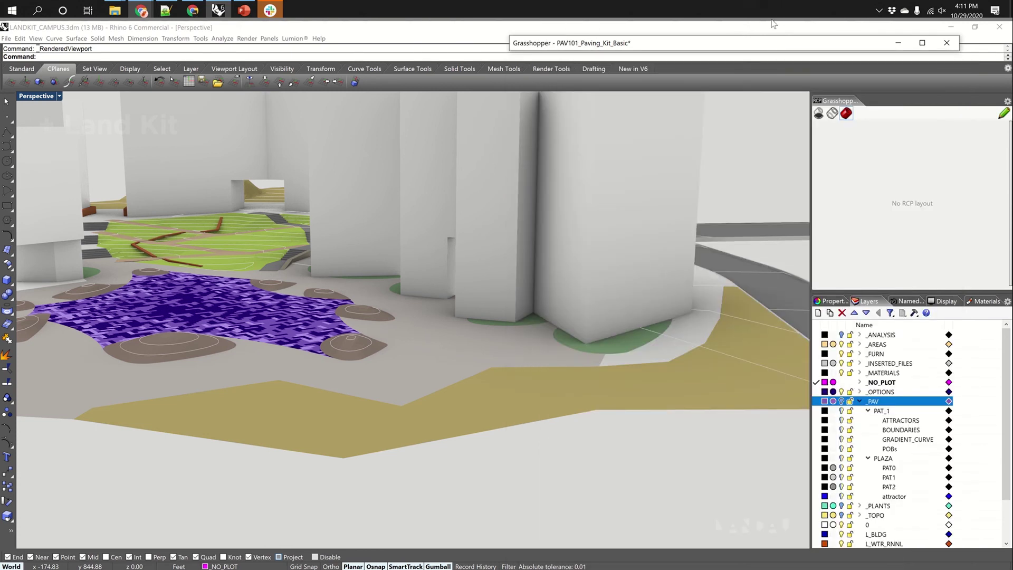
double_click(766, 42)
right_click_drag(689, 352, 774, 373)
key("ctrl+w")
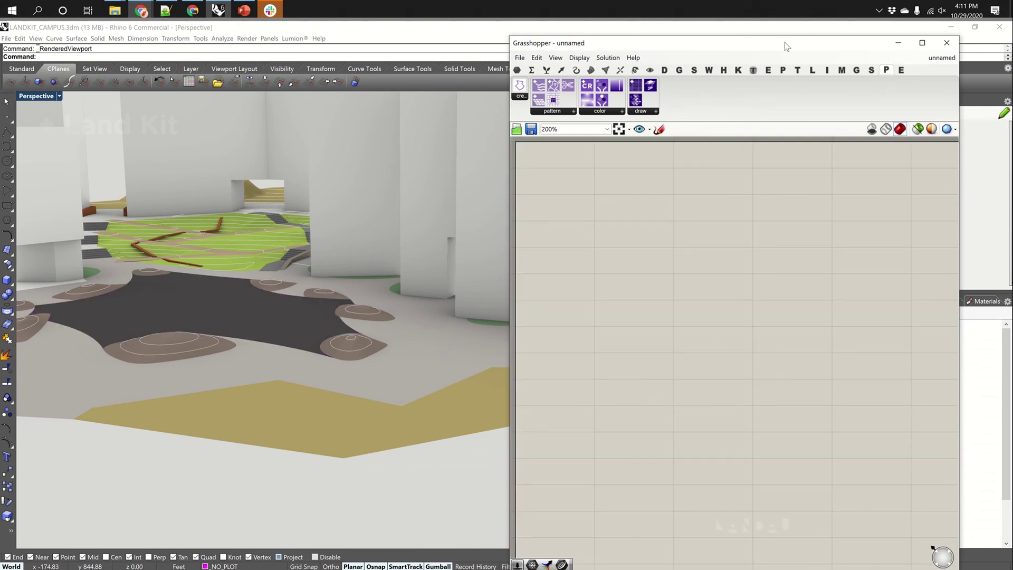
double_click(784, 42)
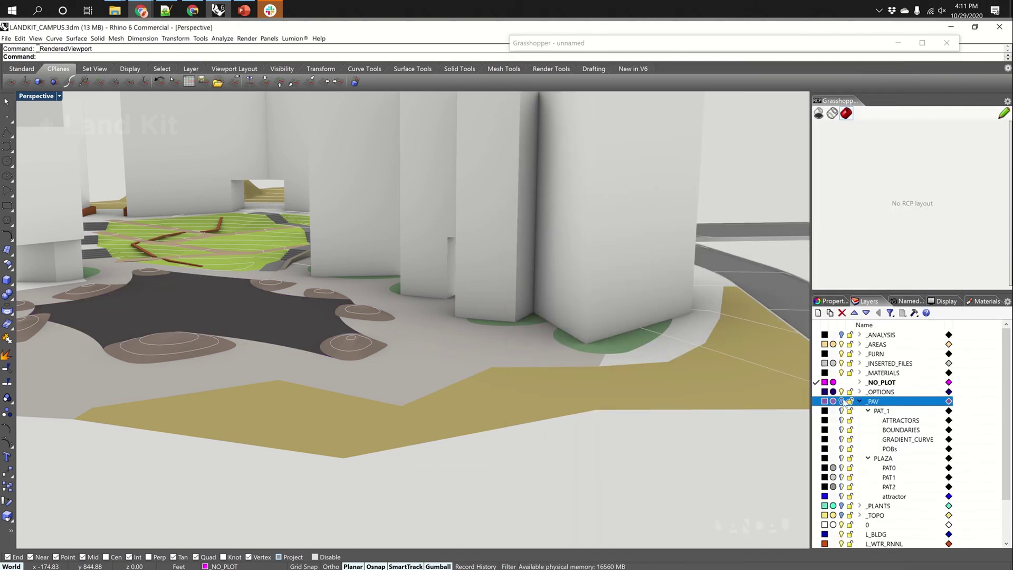
Step: Turn on the _PAV layer to show the white, light grey and dark grey hexagon pavers
left_click(842, 402)
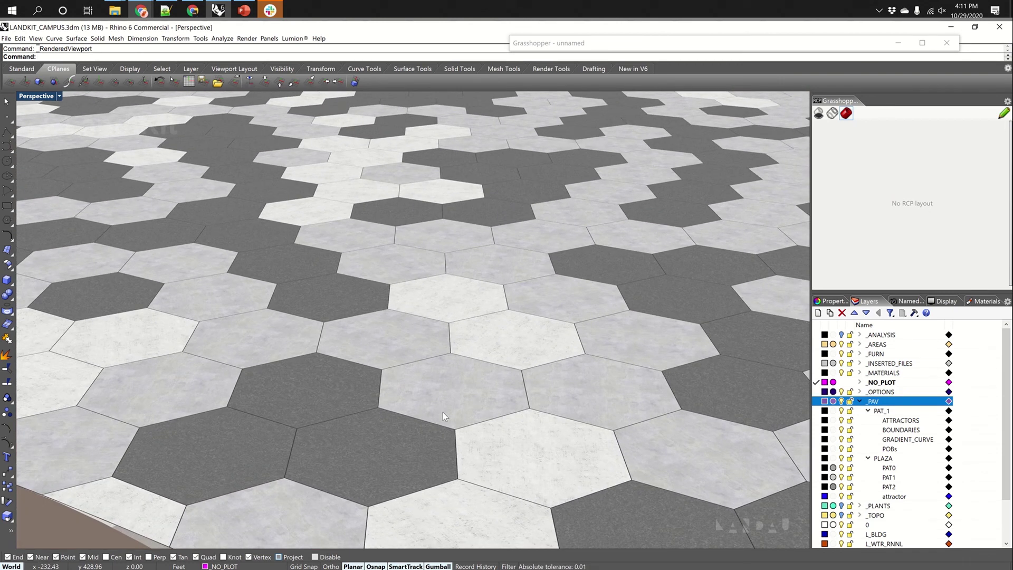
scroll(434, 383, "down", 3)
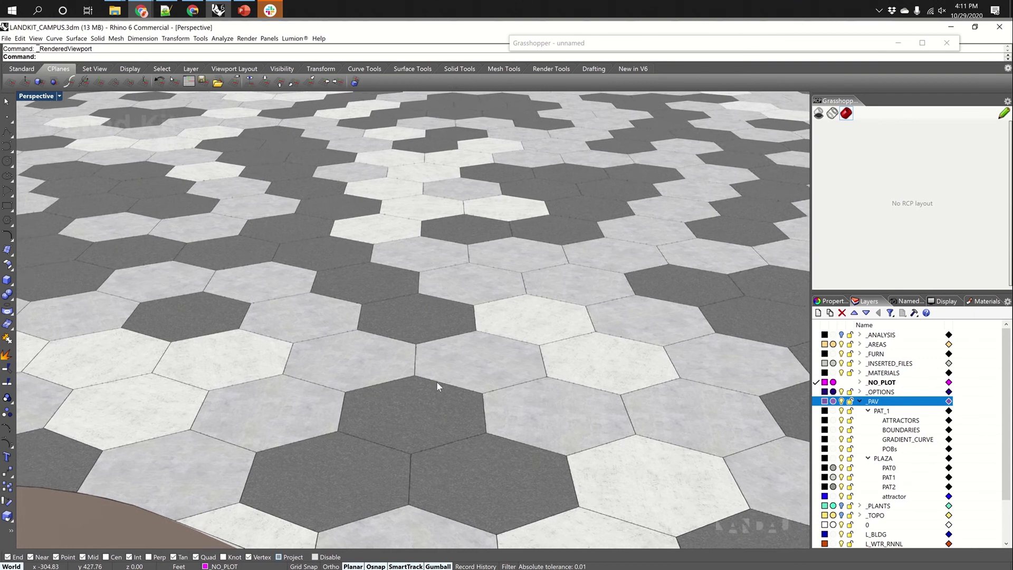
scroll(436, 381, "up", 2)
scroll(438, 382, "up", 2)
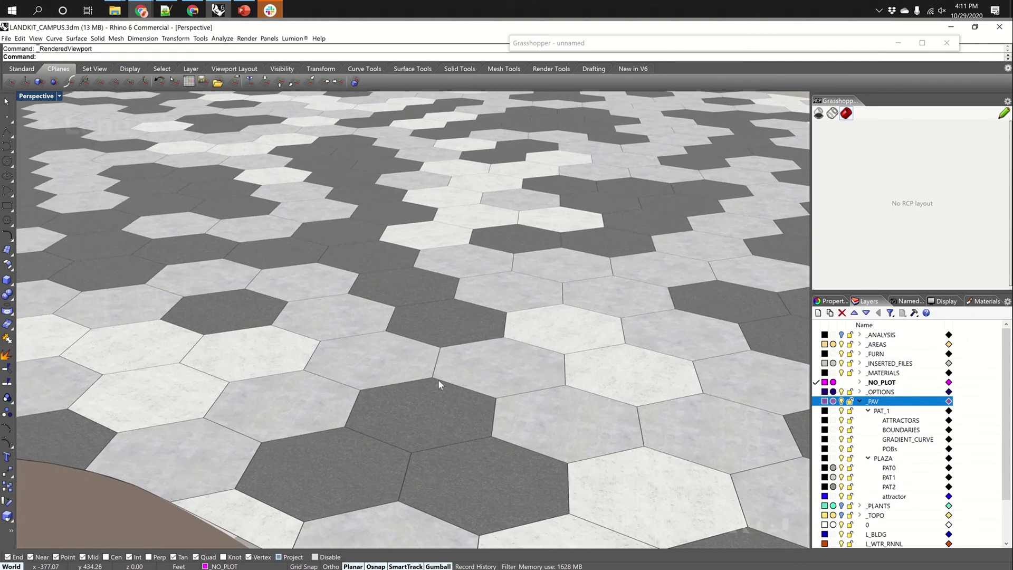
scroll(452, 317, "down", 8)
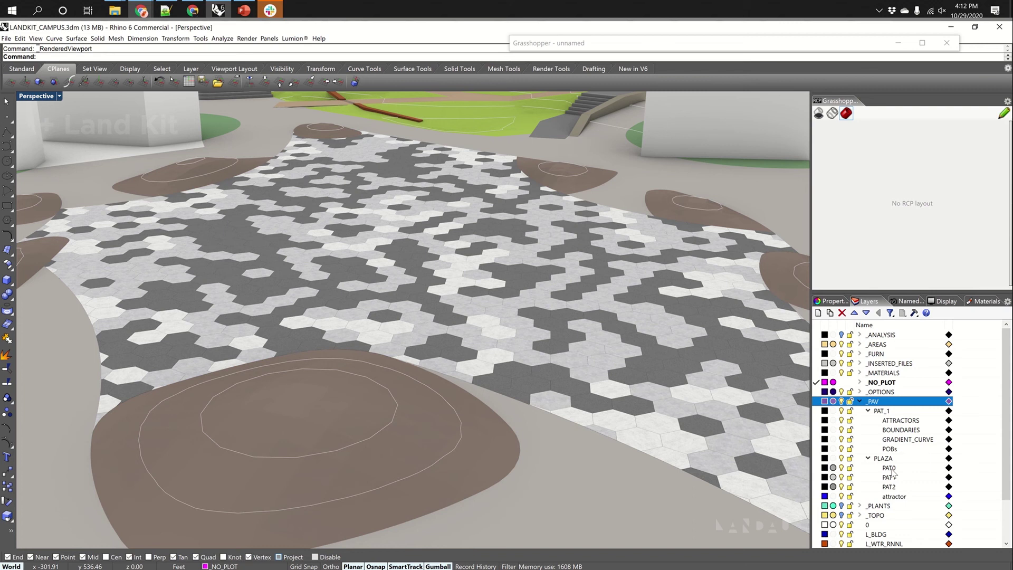
Step: Select one baked hexagon paver mesh and switch the viewport to Wireframe display
left_click(512, 346)
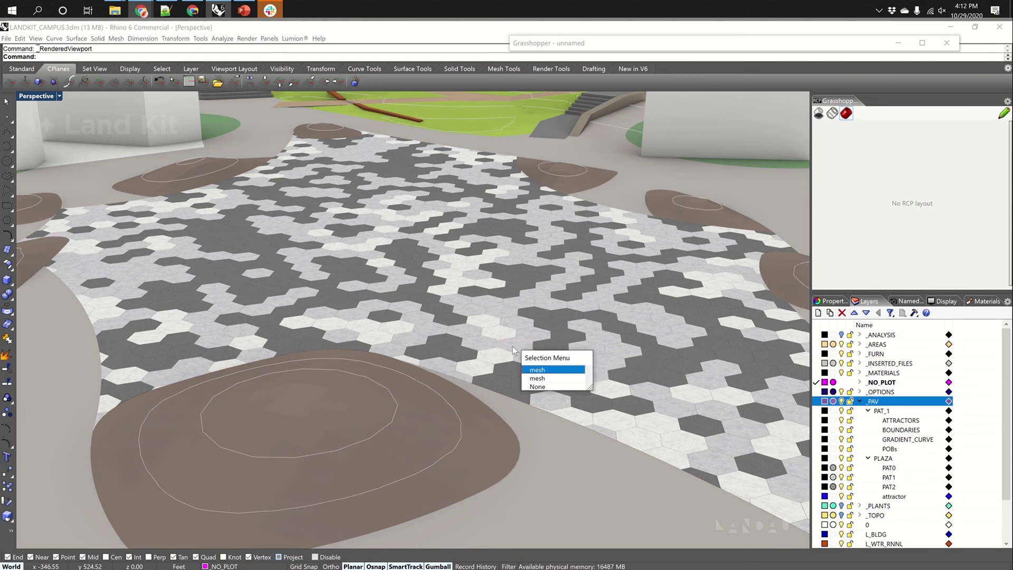
key("Return")
scroll(514, 341, "up", 6)
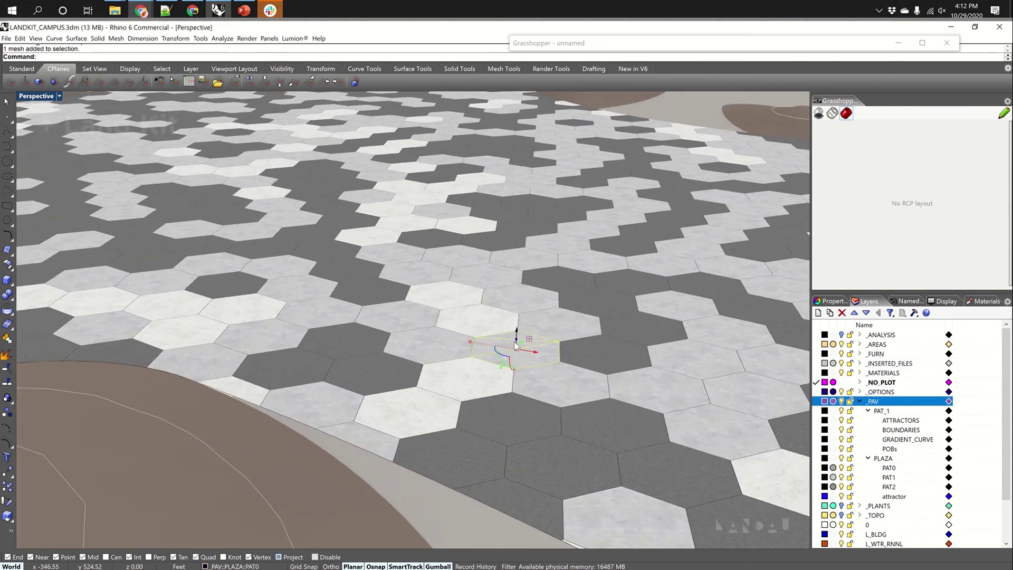
scroll(538, 346, "up", 3)
middle_click(564, 317)
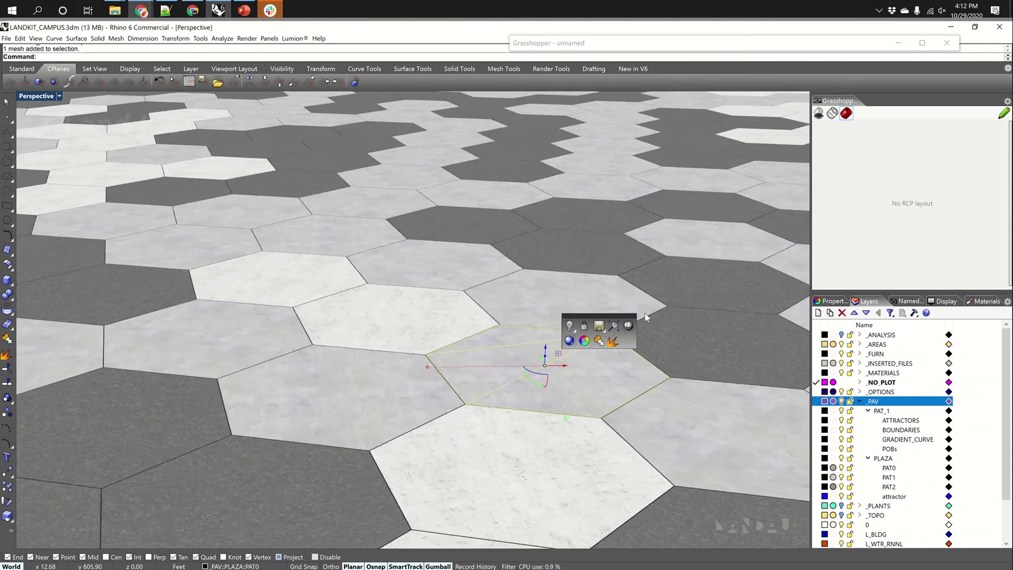
left_click(629, 326)
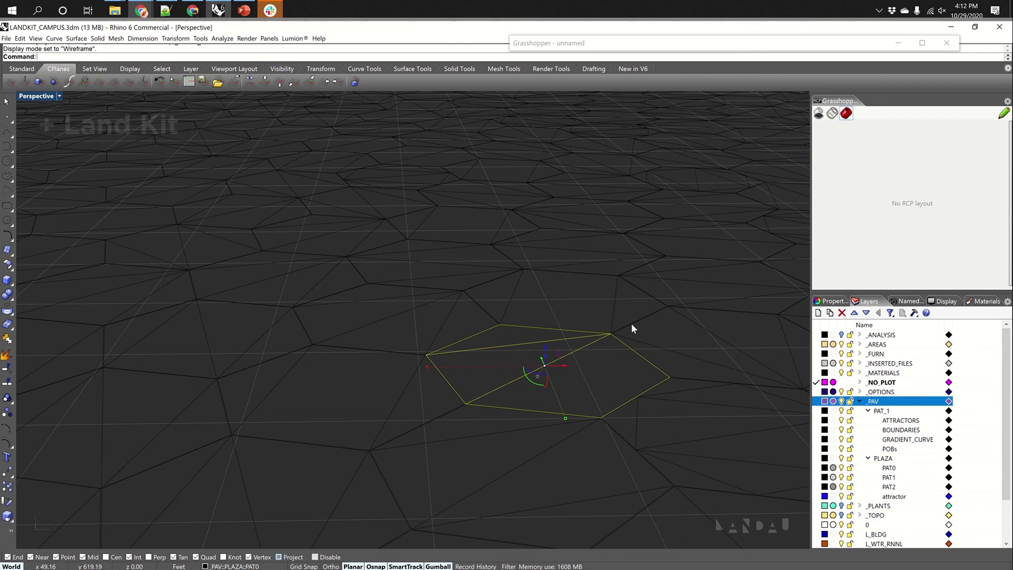
right_click_drag(673, 318, 609, 353)
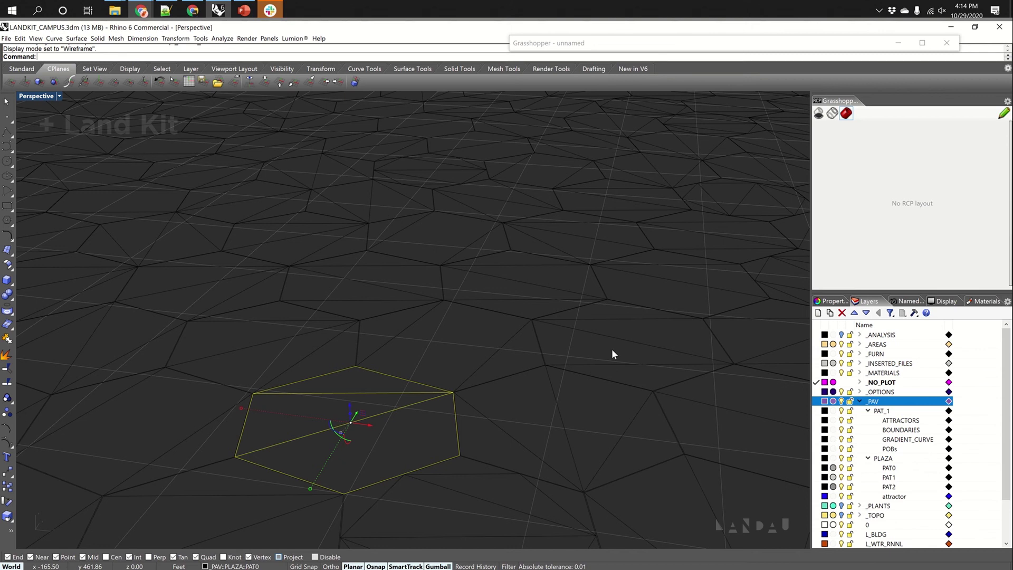
Step: Switch the viewport back to Rendered display and deselect the hexagon paver
scroll(612, 350, "down", 5)
middle_click(603, 309)
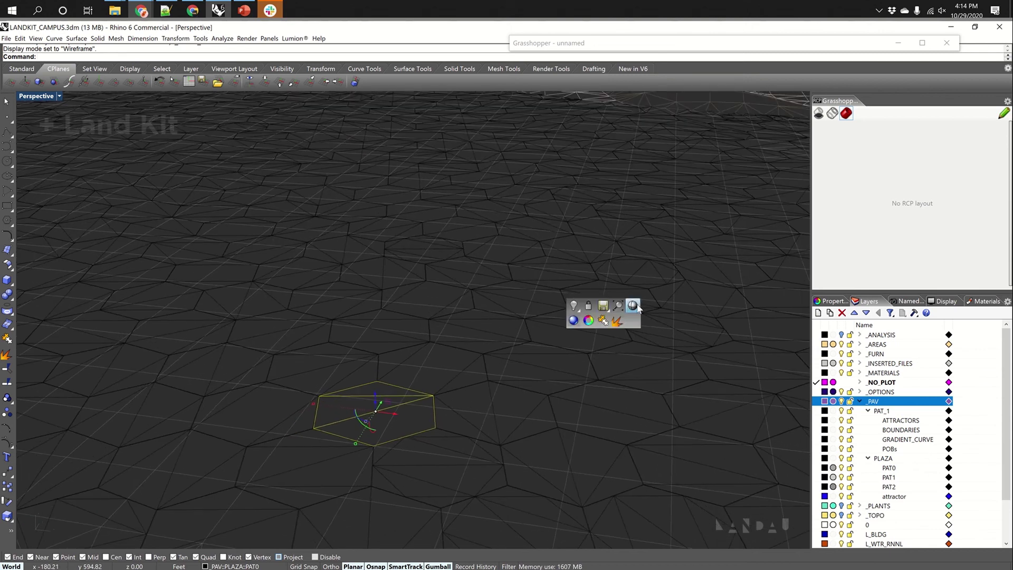
left_click(575, 322)
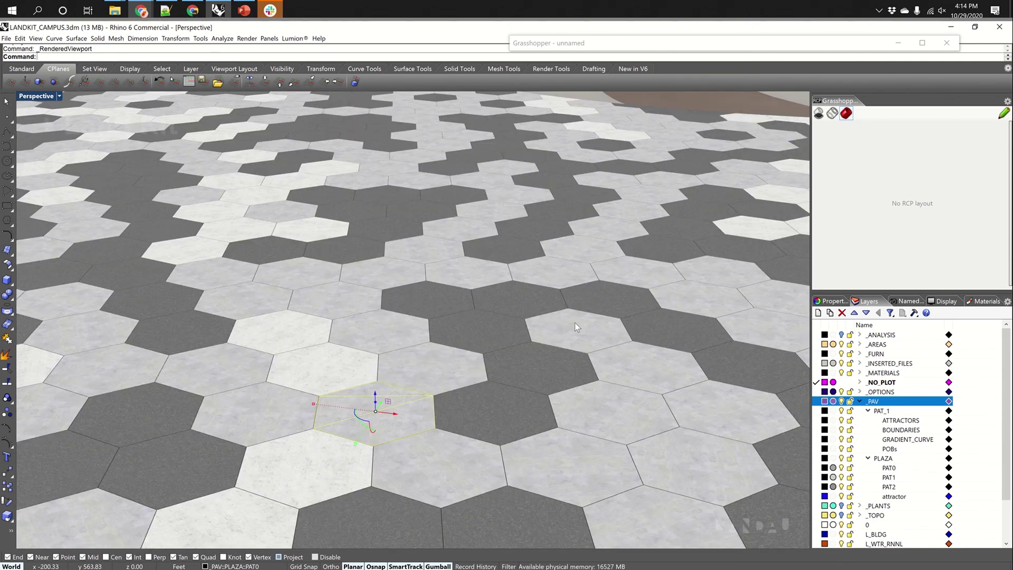
key("Escape")
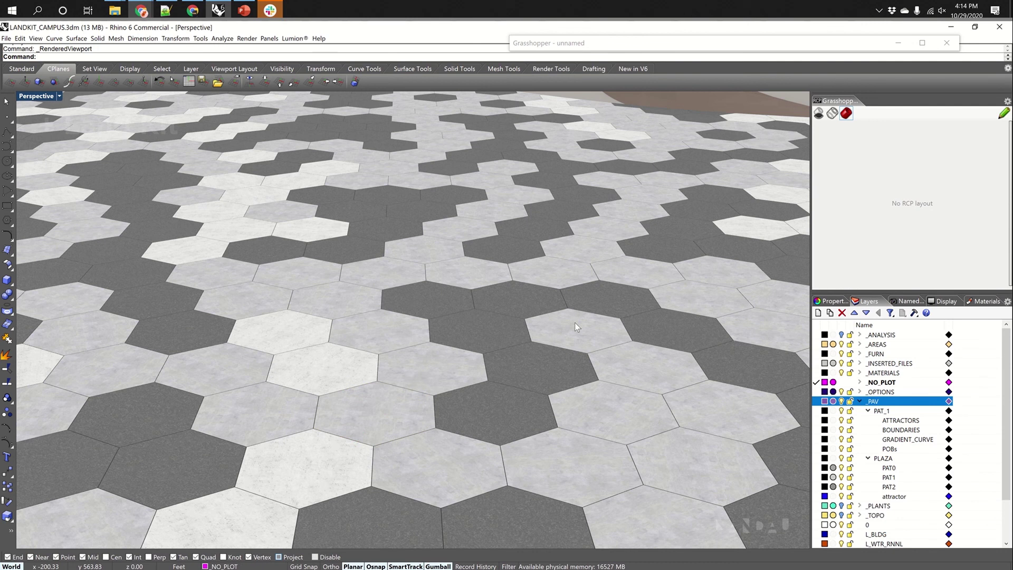